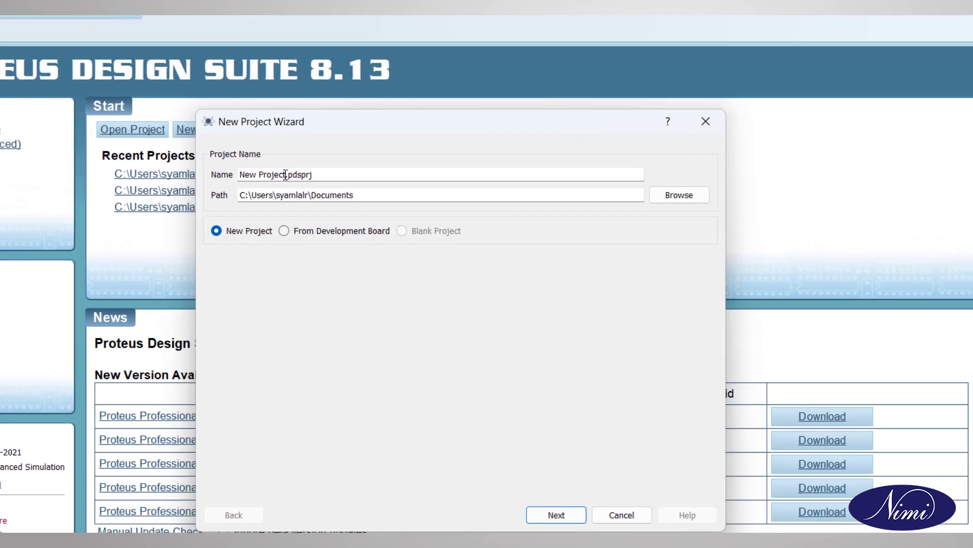
Step: Name the new project Electronic Lamp Dimmer, keeping the Documents folder and the New Project type
{"action": "left_click_drag", "start_coordinate": [285, 175], "coordinate": [224, 177]}
{"action": "key", "text": "BackSpace"}
{"action": "type", "text": "Electronic Lamp Dimmer"}
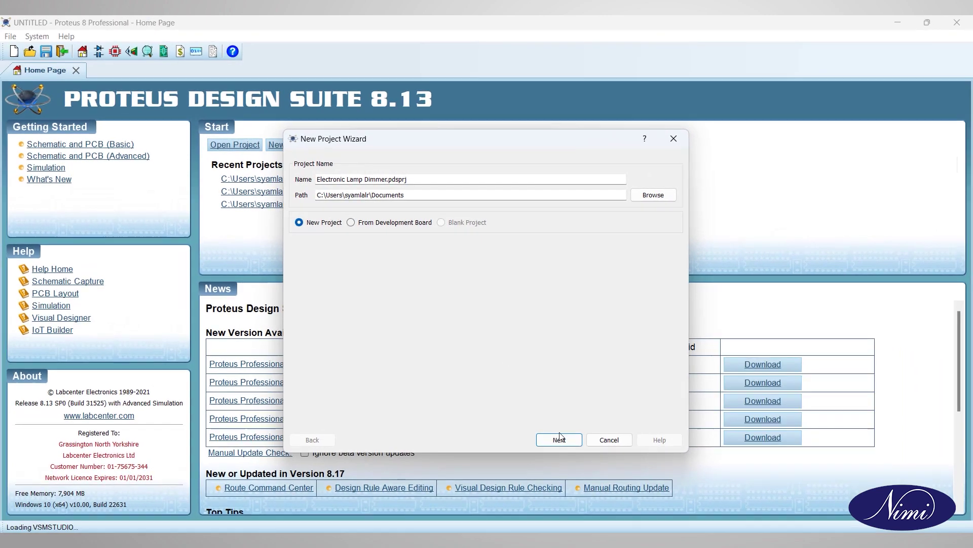
{"action": "left_click", "coordinate": [560, 439]}
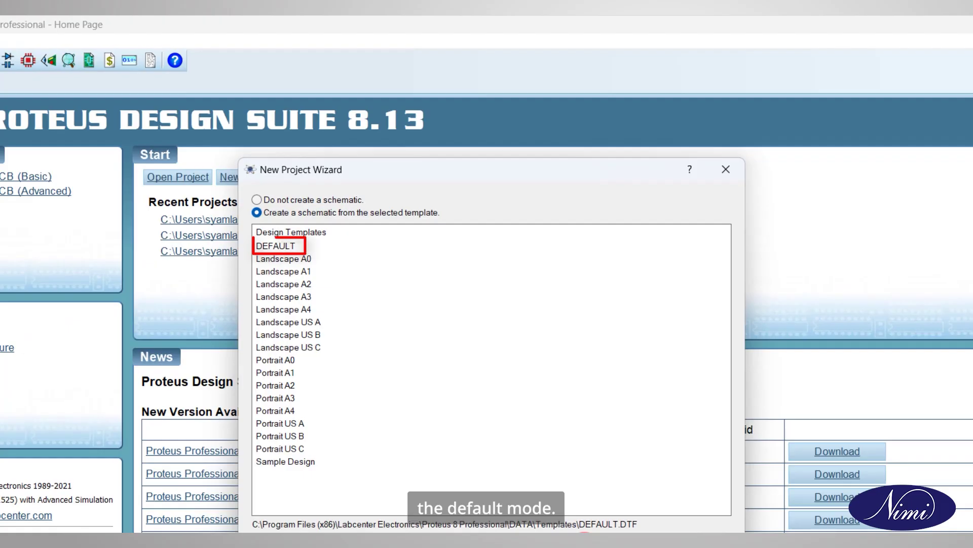
Step: Create the project with the DEFAULT schematic template, no PCB layout and no firmware project
{"action": "left_click", "coordinate": [583, 543]}
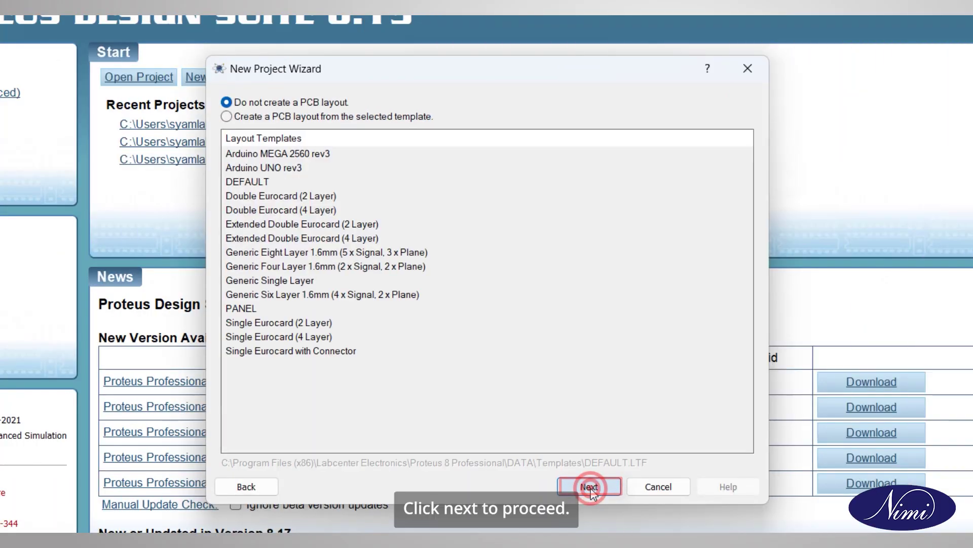
{"action": "left_click", "coordinate": [589, 487]}
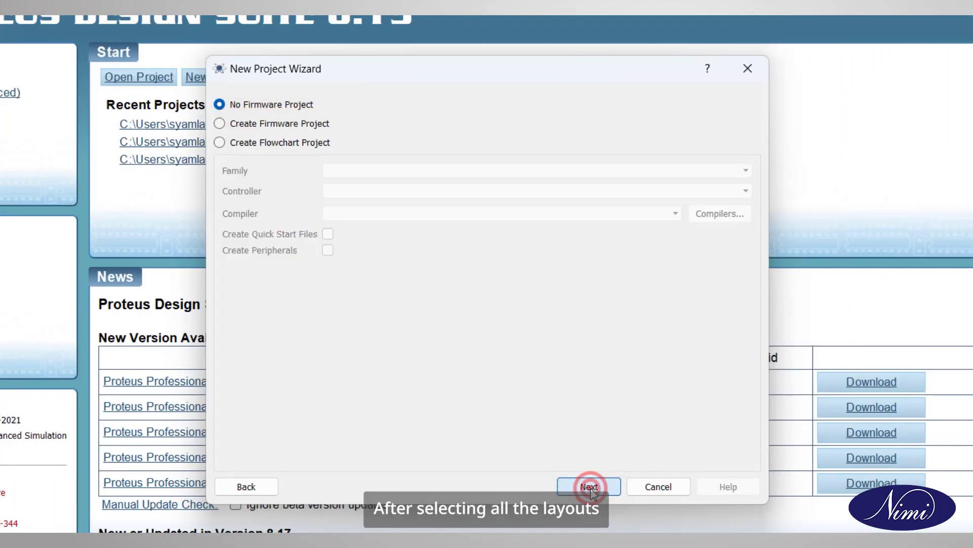
{"action": "left_click", "coordinate": [589, 487]}
{"action": "left_click", "coordinate": [590, 487]}
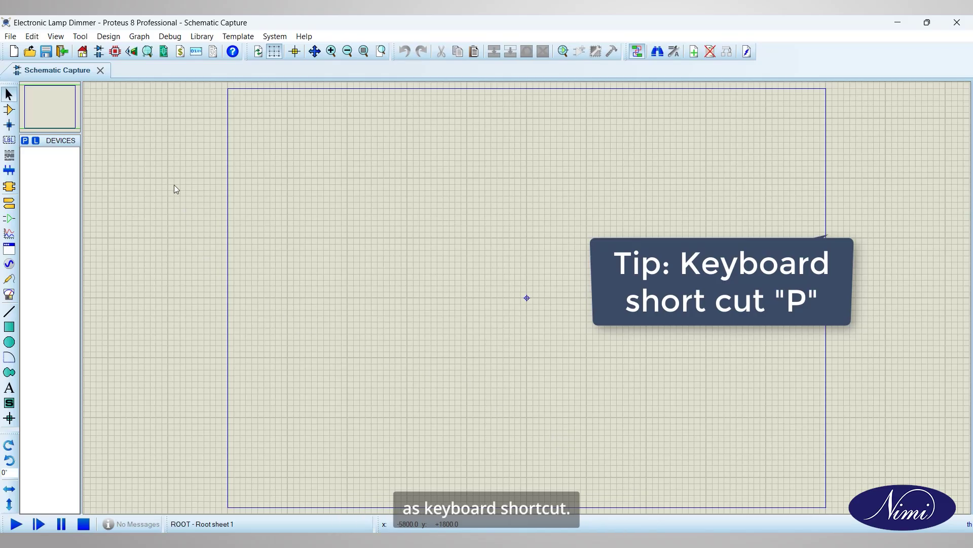
Step: Pick the RESISTOR device from the library and place three of them in a column on the schematic sheet
{"action": "left_click", "coordinate": [25, 141]}
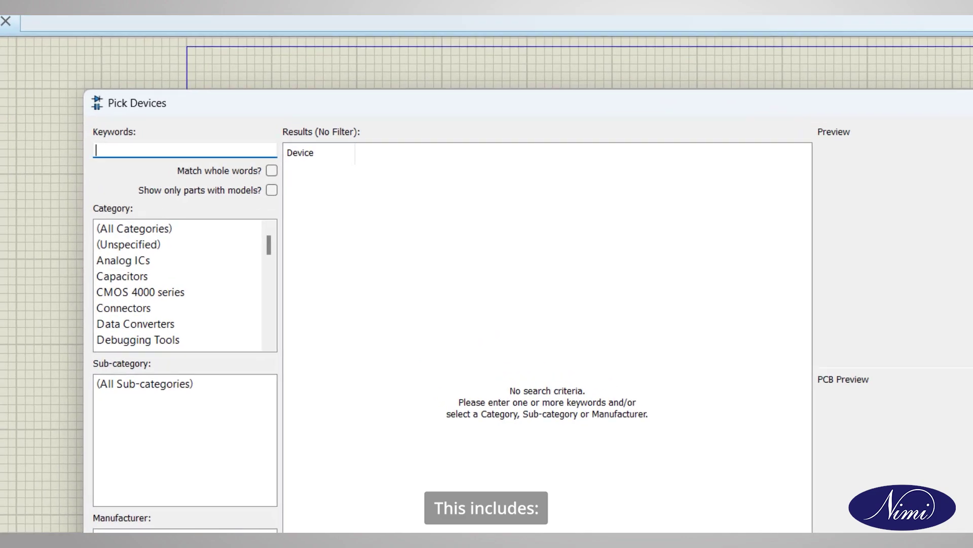
{"action": "type", "text": "resistor"}
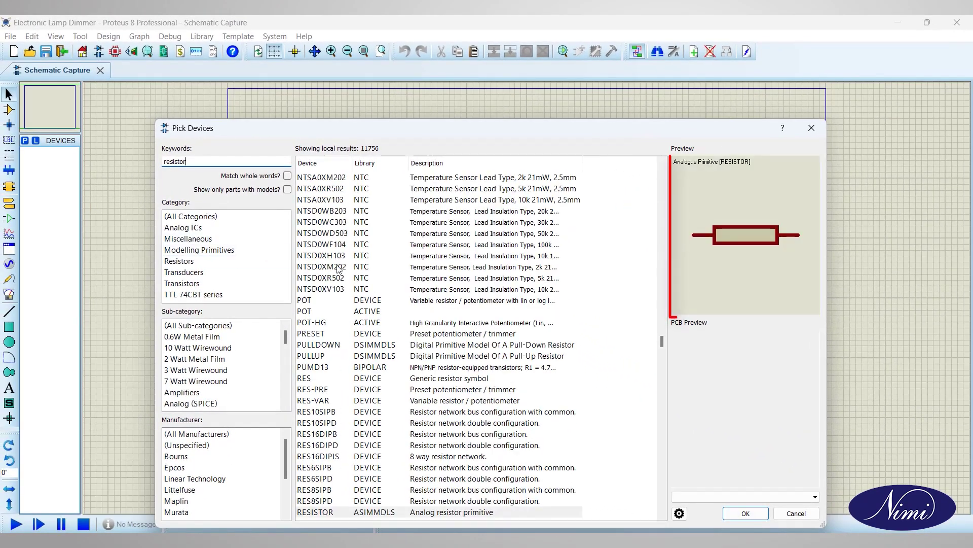
{"action": "left_click", "coordinate": [746, 513]}
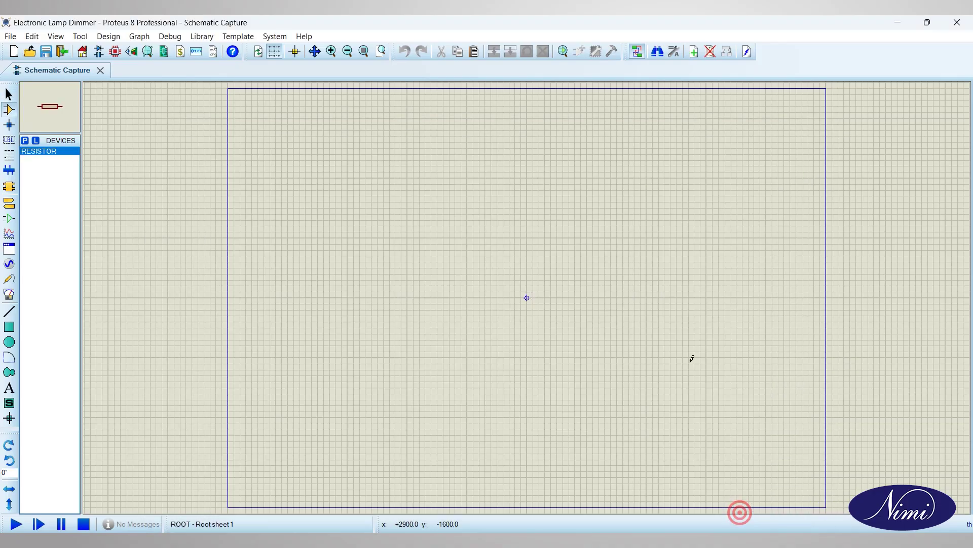
{"action": "left_click", "coordinate": [362, 163]}
{"action": "left_click", "coordinate": [369, 175]}
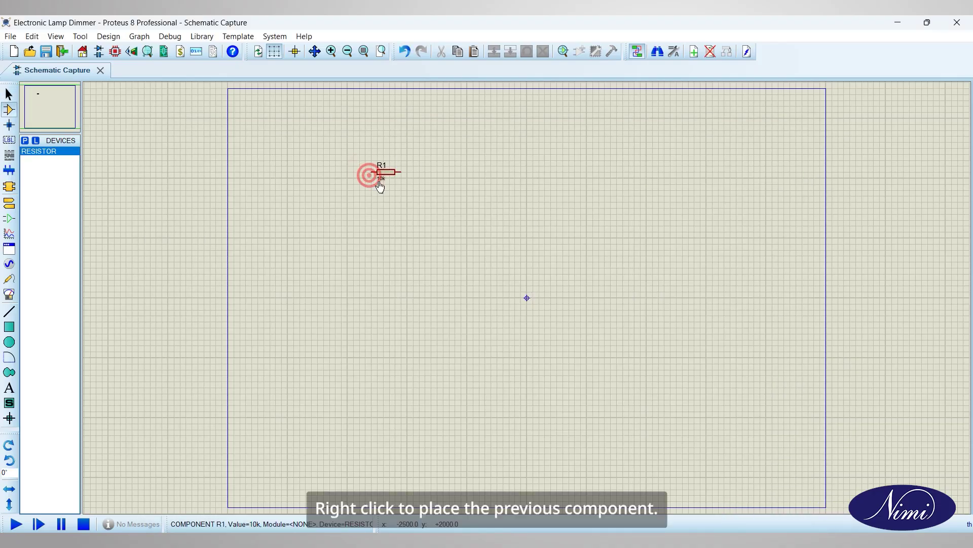
{"action": "left_click", "coordinate": [374, 210]}
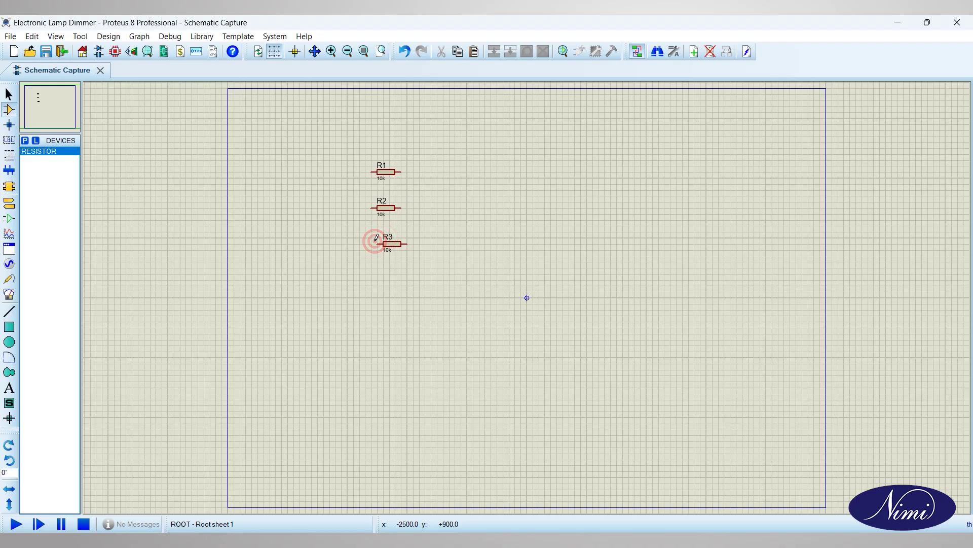
Step: Pick the CAPACITOR device from the library and place four of them in a column beside the resistors
{"action": "left_click", "coordinate": [25, 141]}
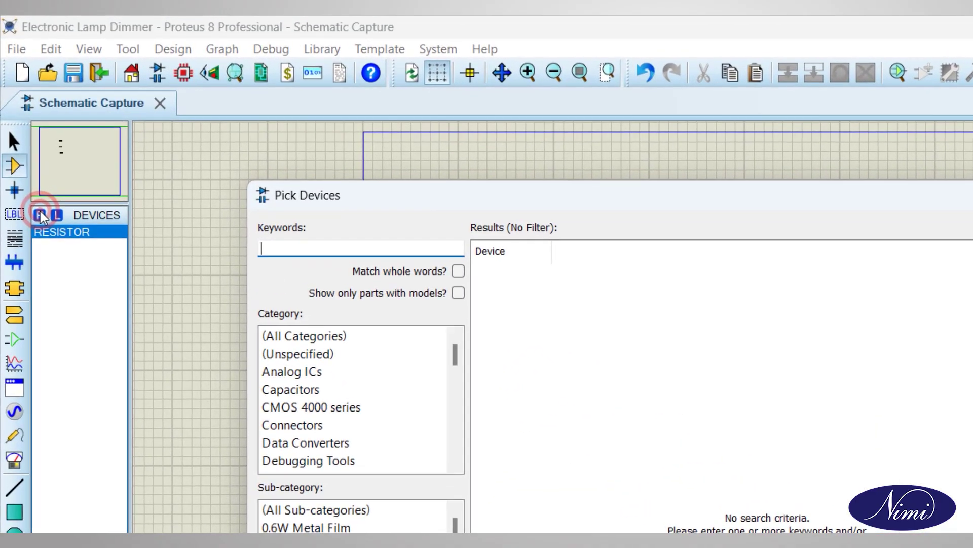
{"action": "type", "text": "capacitor"}
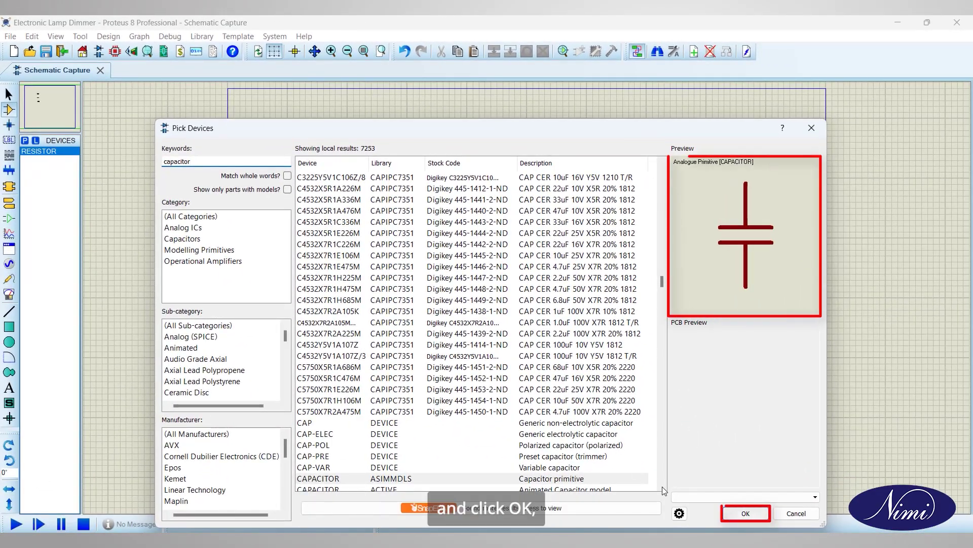
{"action": "left_click", "coordinate": [744, 516]}
{"action": "left_click", "coordinate": [476, 104]}
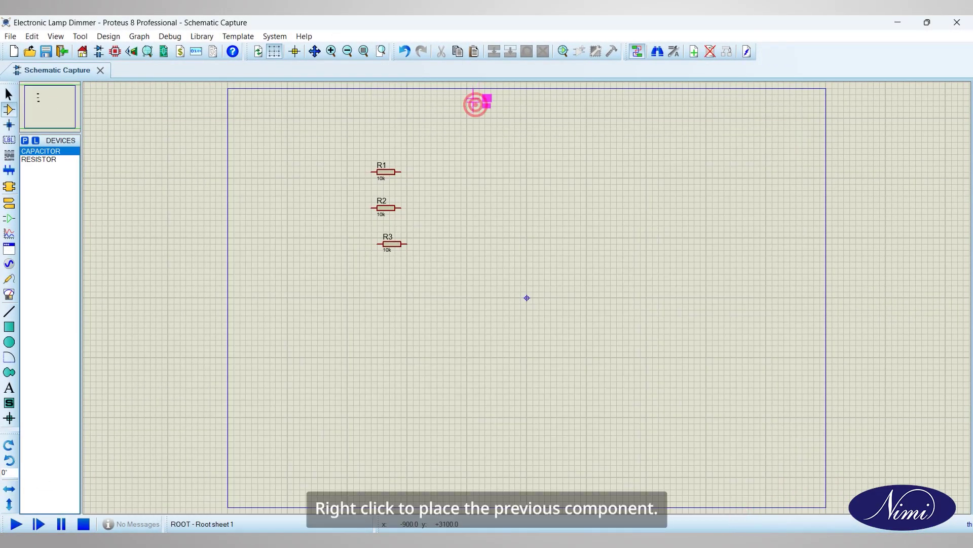
{"action": "left_click", "coordinate": [470, 192]}
{"action": "left_click", "coordinate": [470, 232]}
{"action": "left_click", "coordinate": [470, 260]}
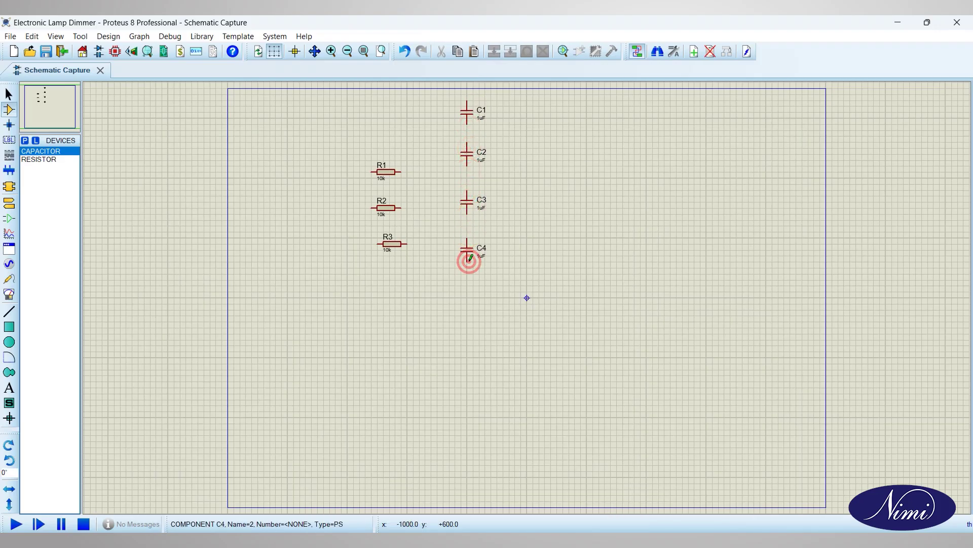
Step: Pick the animated LAMP device from the library and place one beside the capacitors
{"action": "left_click", "coordinate": [30, 146]}
{"action": "type", "text": "lamp"}
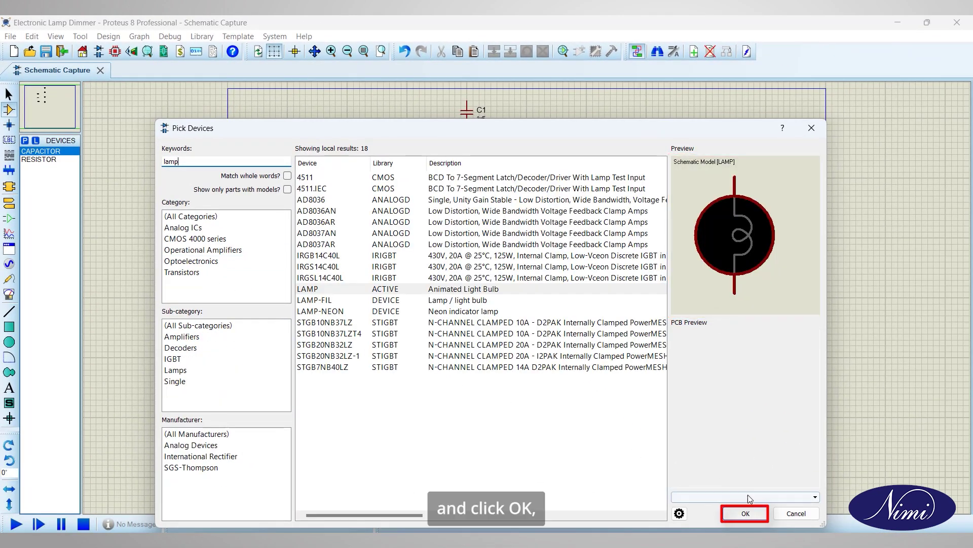
{"action": "left_click", "coordinate": [745, 513]}
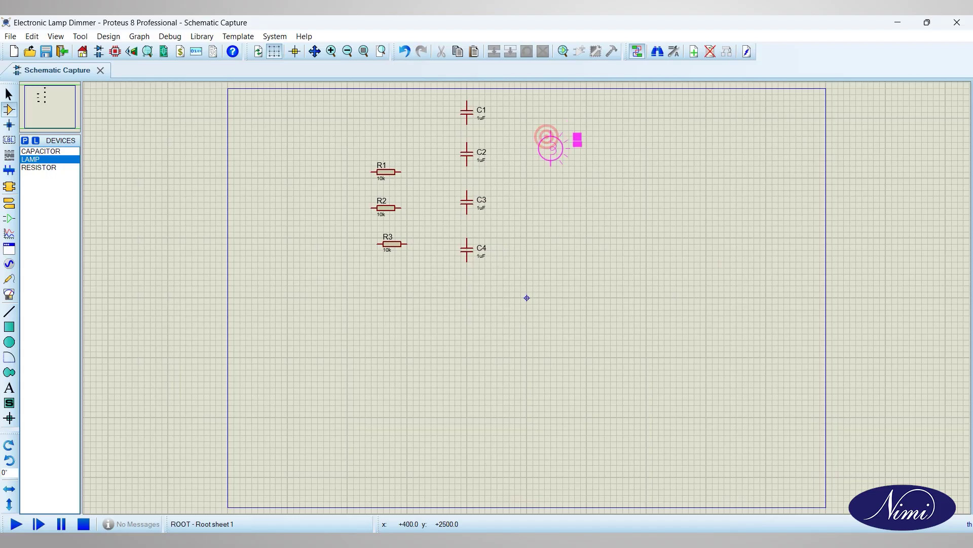
{"action": "left_click", "coordinate": [552, 150]}
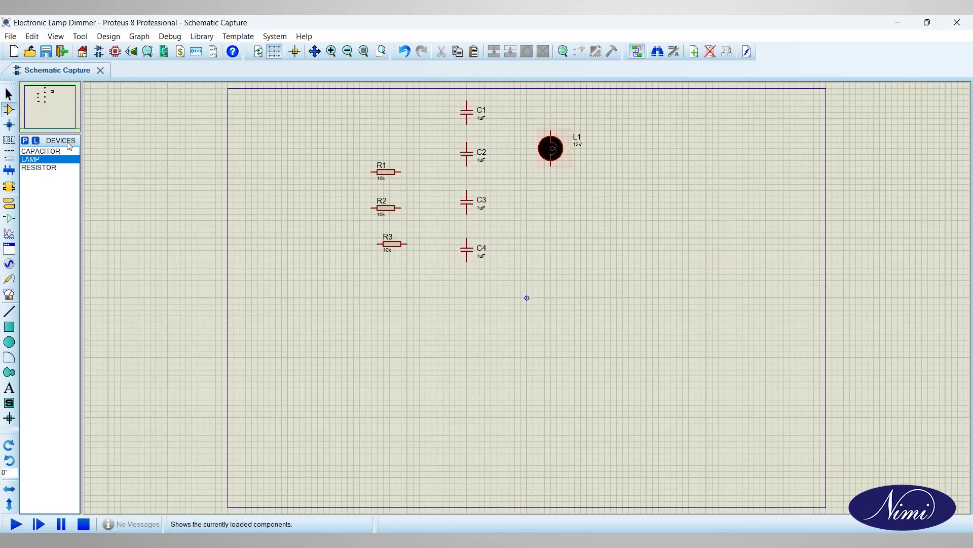
Step: Find the POT-HG potentiometer in the device library and place one below the lamp
{"action": "left_click", "coordinate": [25, 140]}
{"action": "type", "text": "POT hg"}
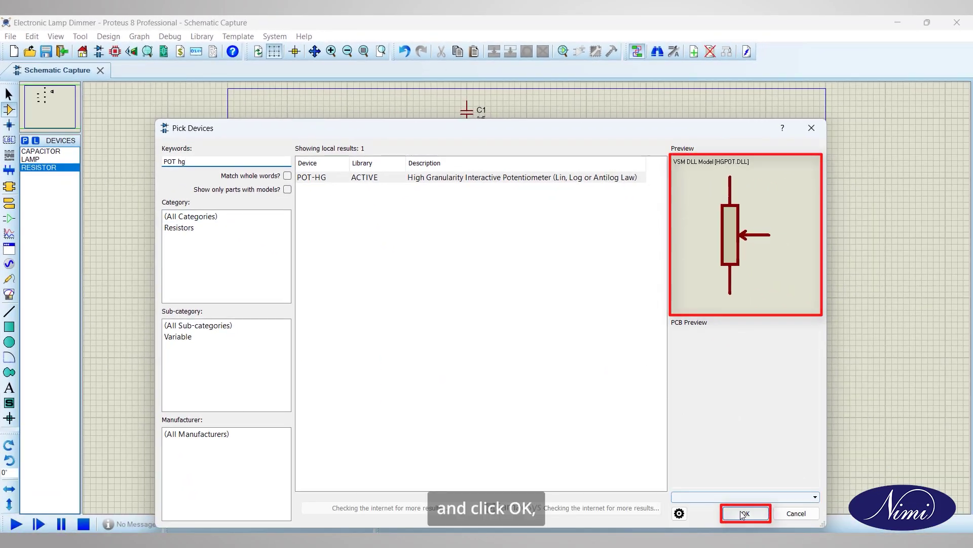
{"action": "left_click", "coordinate": [744, 514]}
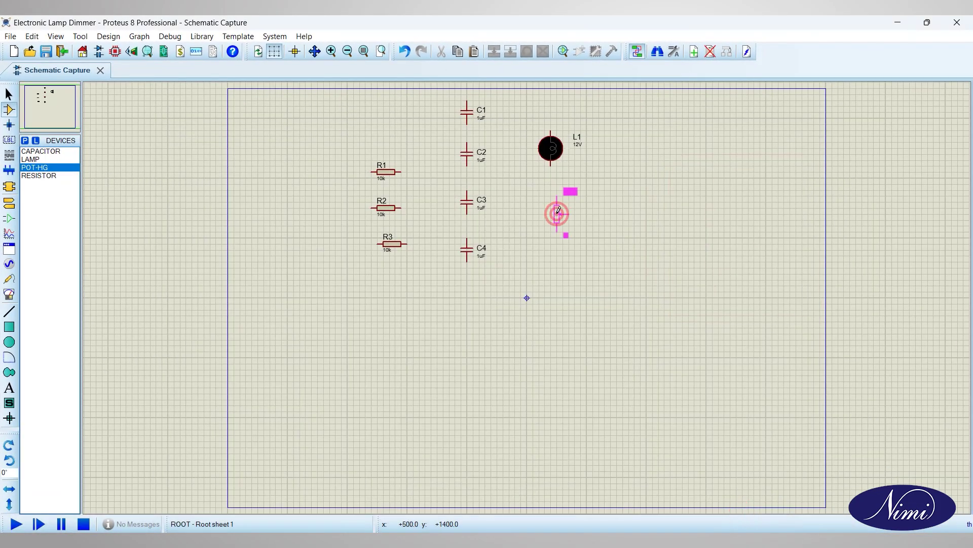
{"action": "left_click", "coordinate": [552, 214]}
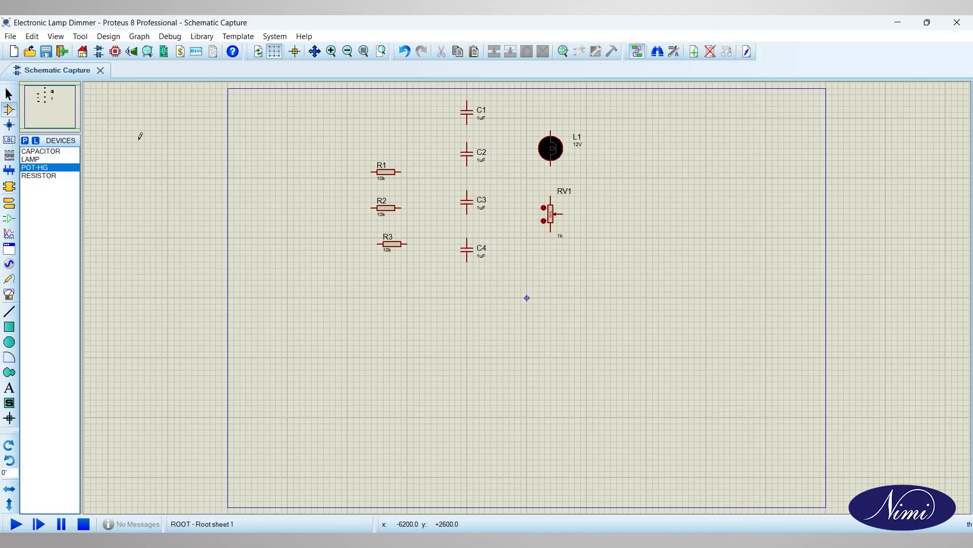
Step: Search the device library for a voltage source, choose VSINE and place it beside the resistors, opposite the capacitors
{"action": "left_click", "coordinate": [28, 141]}
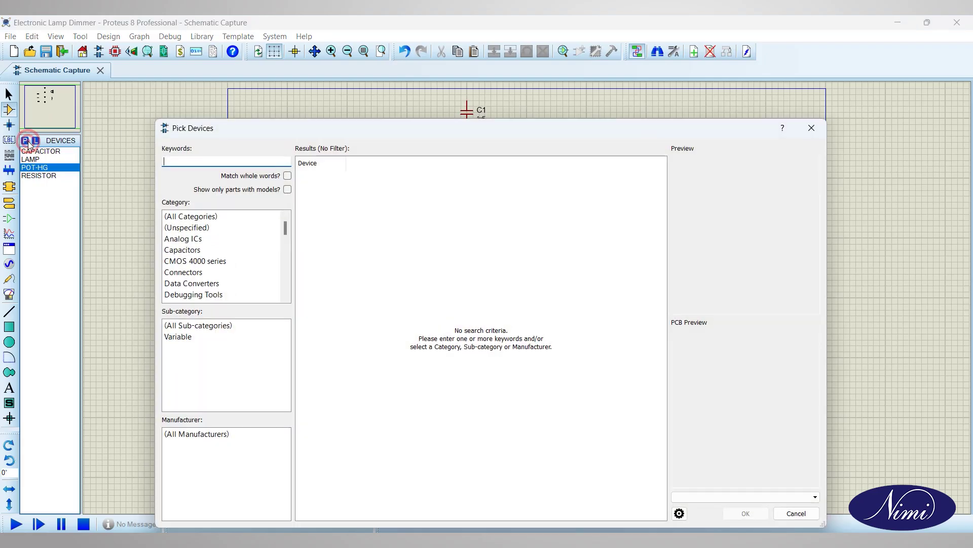
{"action": "type", "text": "voltage source"}
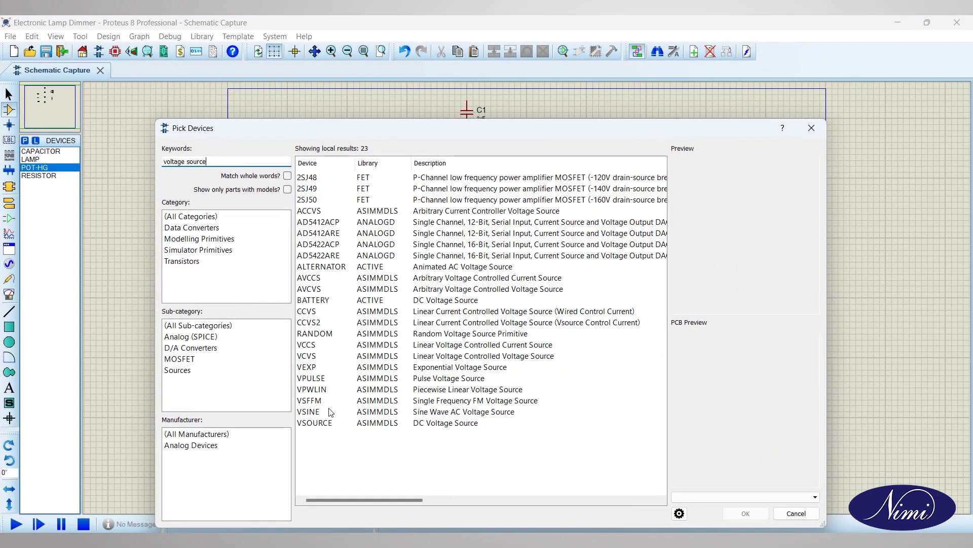
{"action": "left_click", "coordinate": [330, 413]}
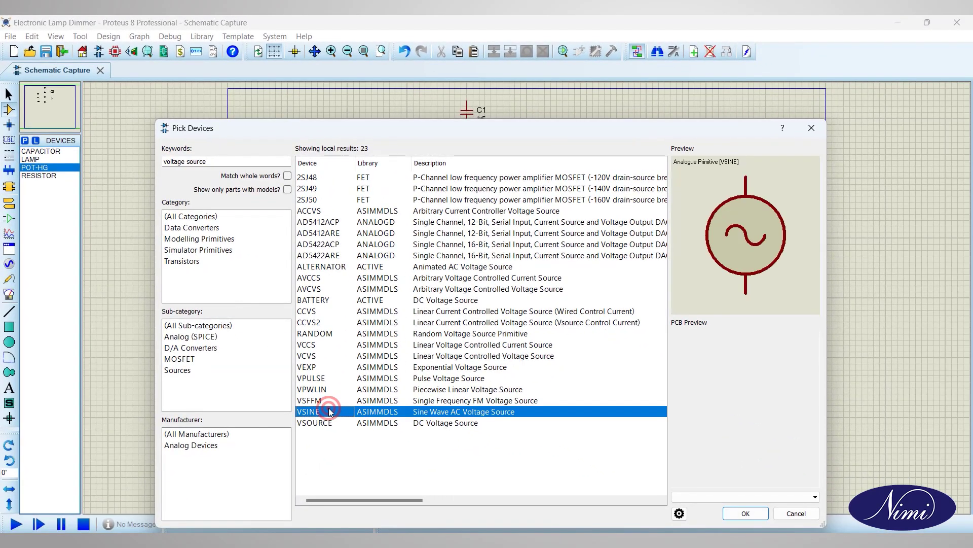
{"action": "left_click", "coordinate": [745, 516]}
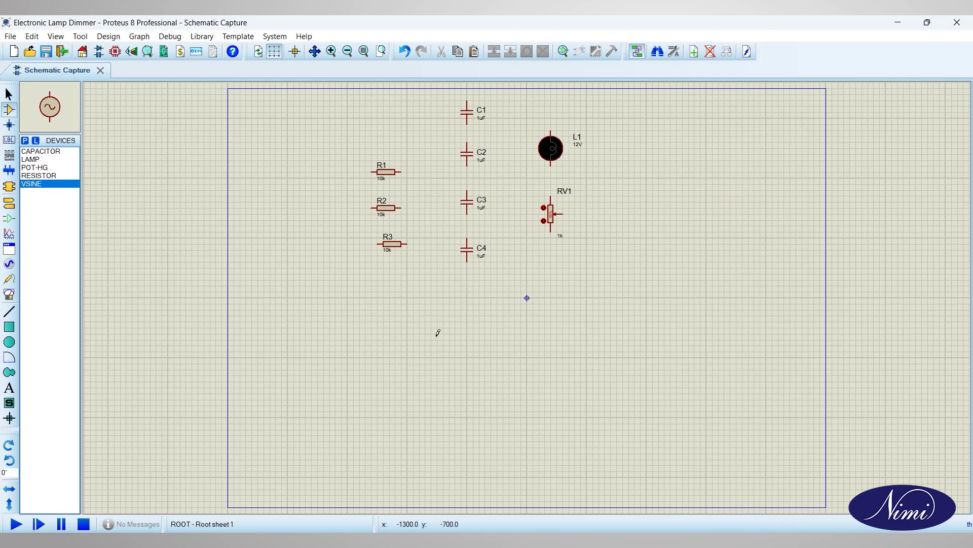
{"action": "left_click", "coordinate": [316, 201]}
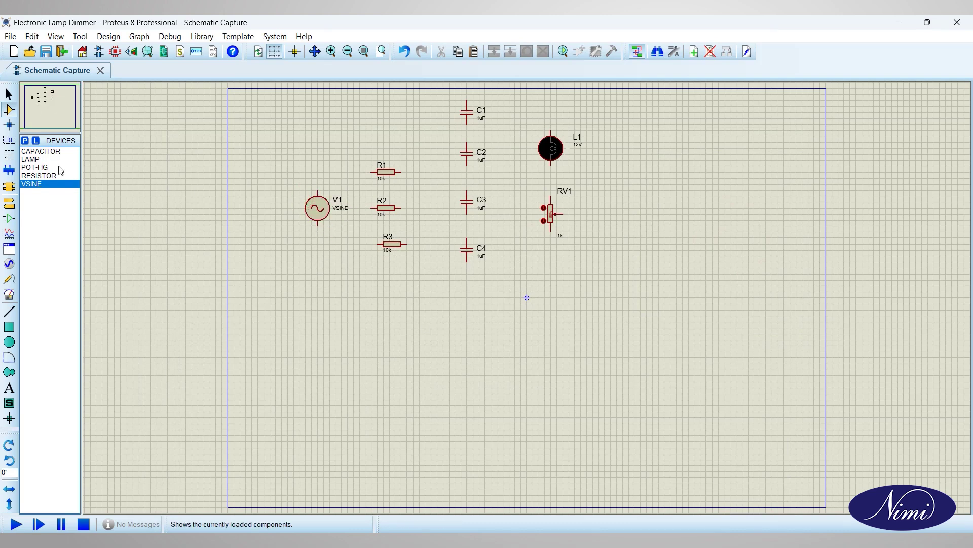
Step: Pick the INDUCTOR device from the library and place one beside the lamp and potentiometer
{"action": "left_click", "coordinate": [27, 142]}
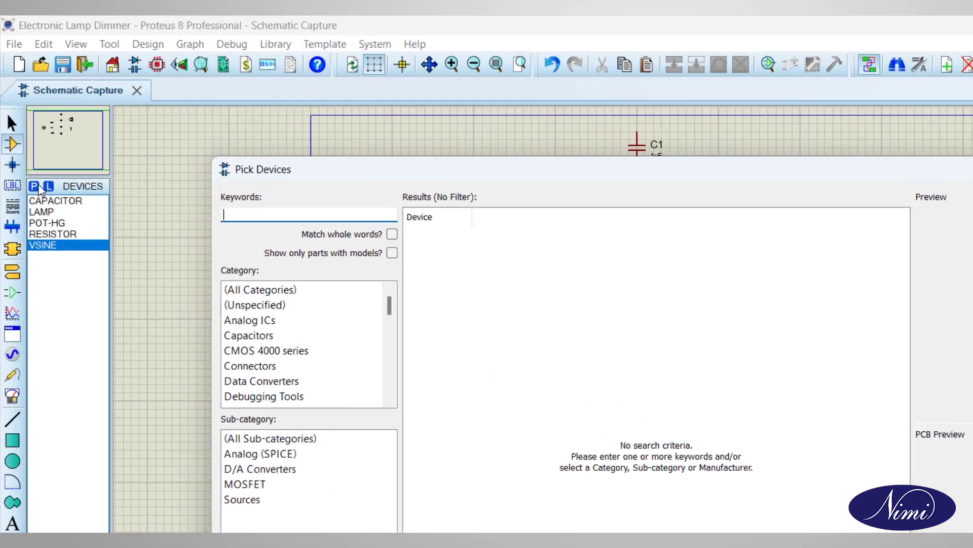
{"action": "type", "text": "inductor"}
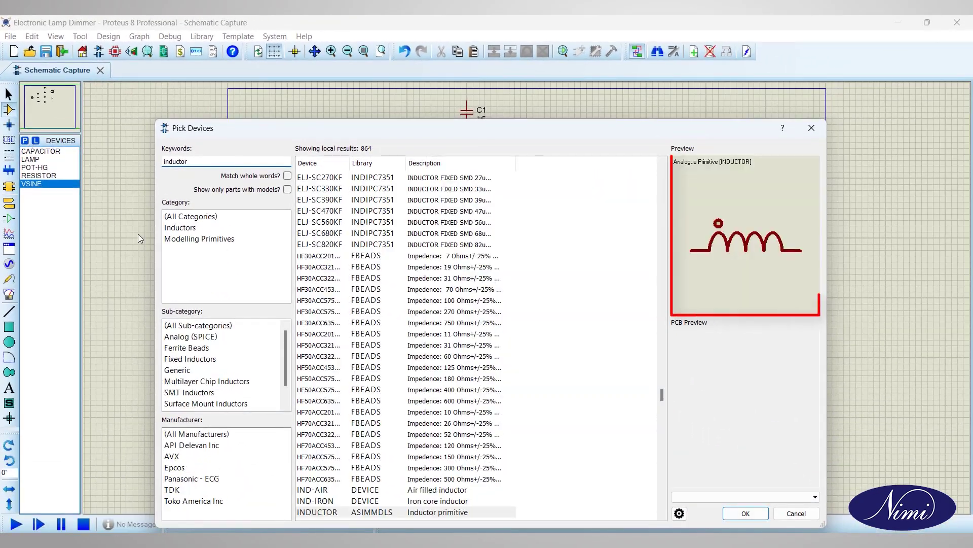
{"action": "left_click", "coordinate": [746, 513]}
{"action": "left_click", "coordinate": [624, 177]}
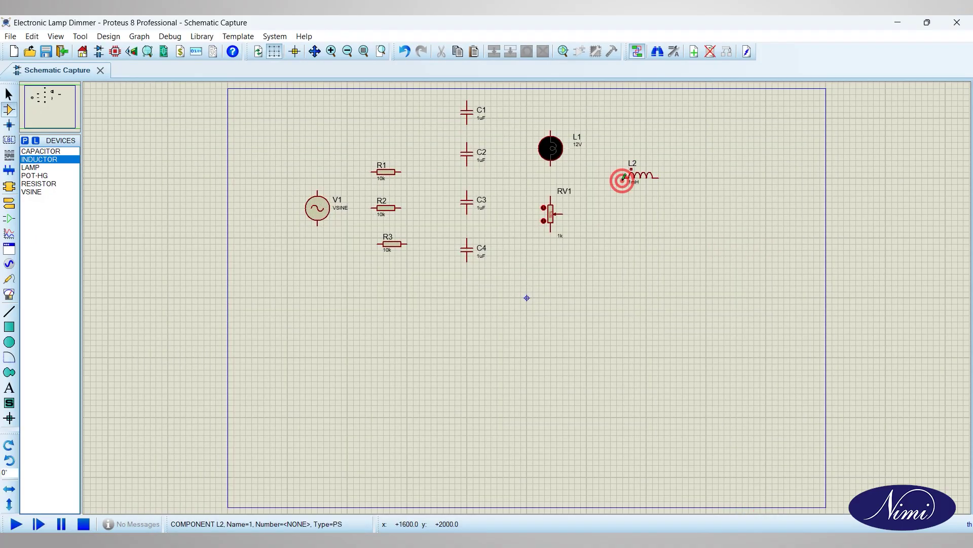
Step: Pick the generic DIAC device from the library and place one below the inductor
{"action": "left_click", "coordinate": [26, 141]}
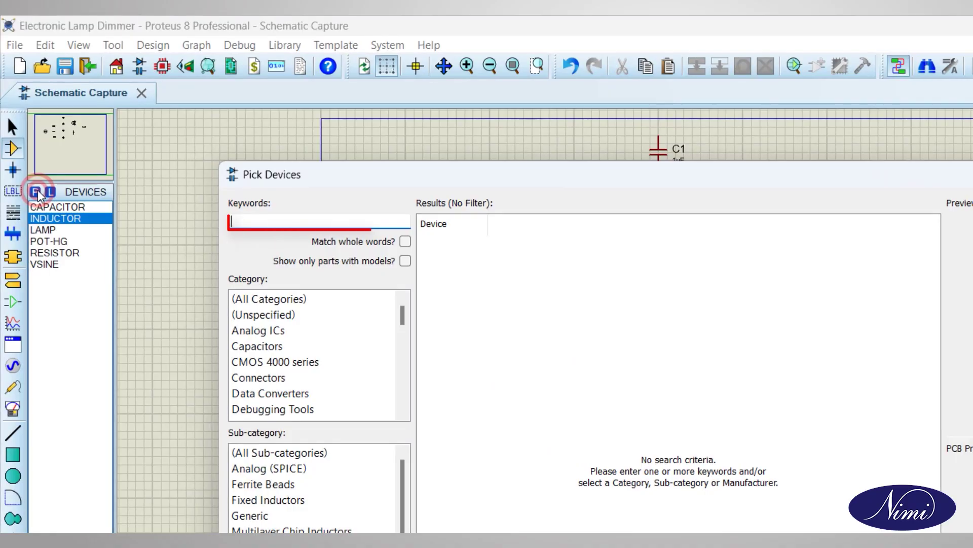
{"action": "type", "text": "diac"}
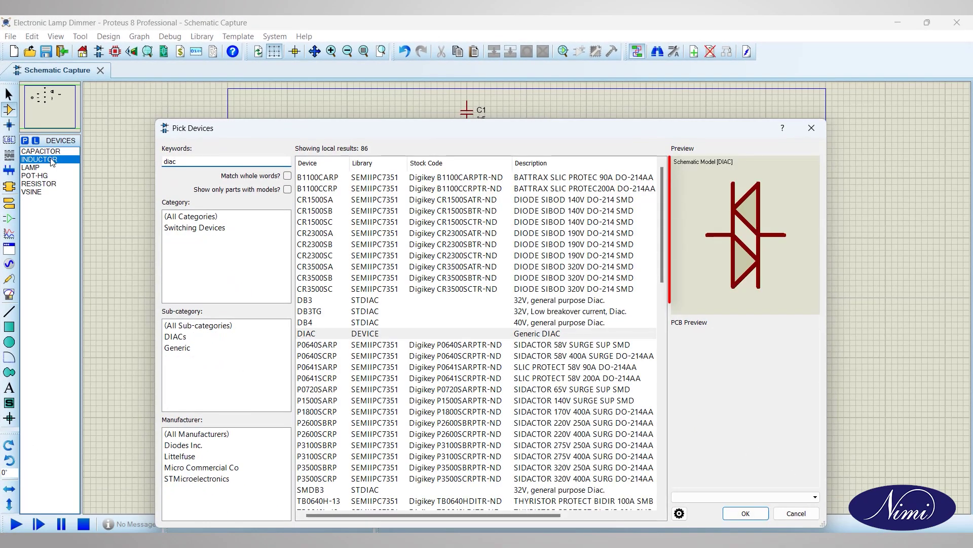
{"action": "left_click", "coordinate": [746, 514]}
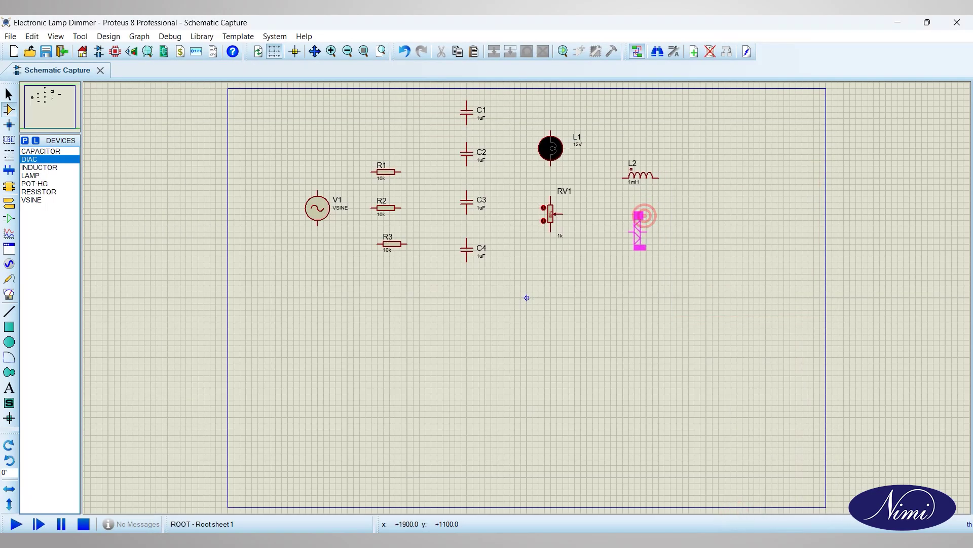
Step: Pick the generic TRIAC device from the library and place one below the potentiometer and diac
{"action": "left_click", "coordinate": [26, 143]}
{"action": "type", "text": "TRIAC"}
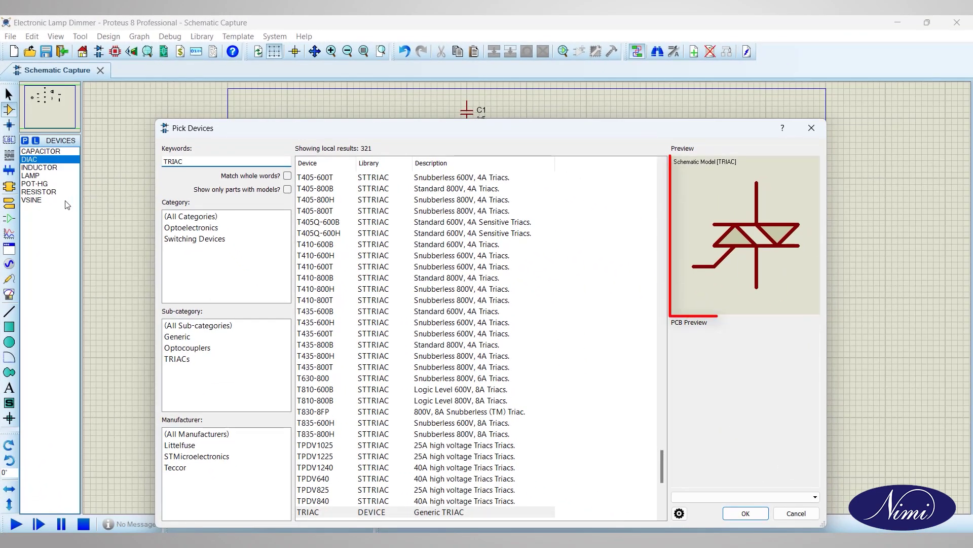
{"action": "left_click", "coordinate": [736, 512]}
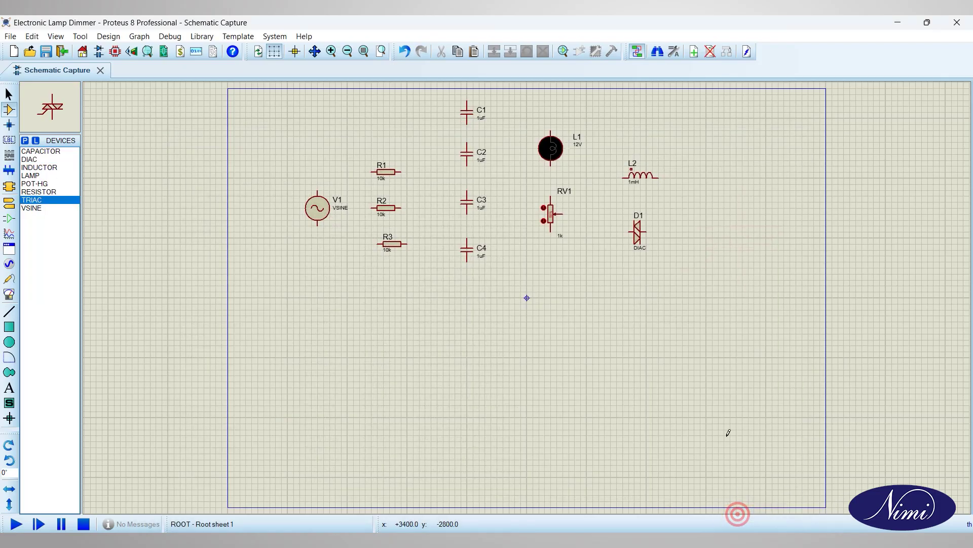
{"action": "left_click", "coordinate": [586, 296]}
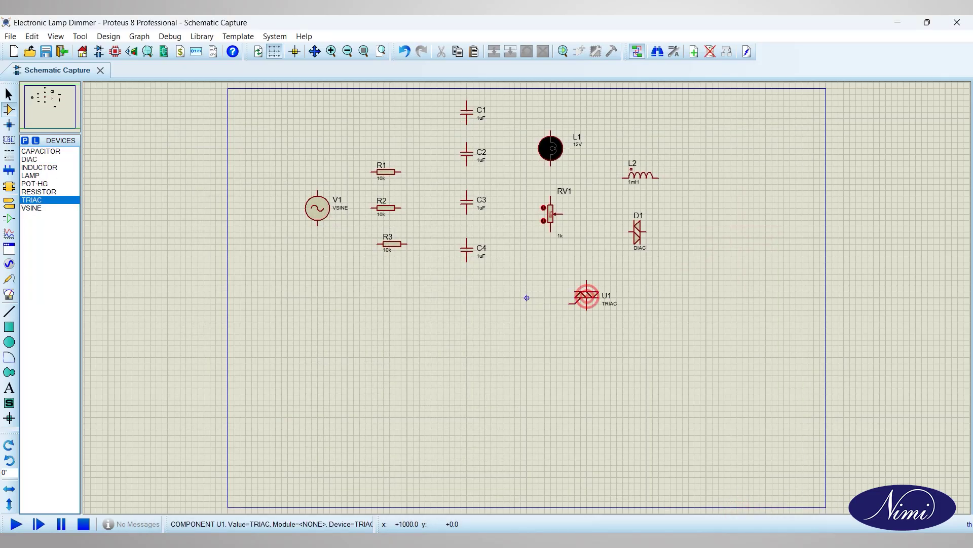
Step: Pick the interactive SPST SWITCH from the device library and place one above resistor R1
{"action": "left_click", "coordinate": [25, 144]}
{"action": "type", "text": "switch"}
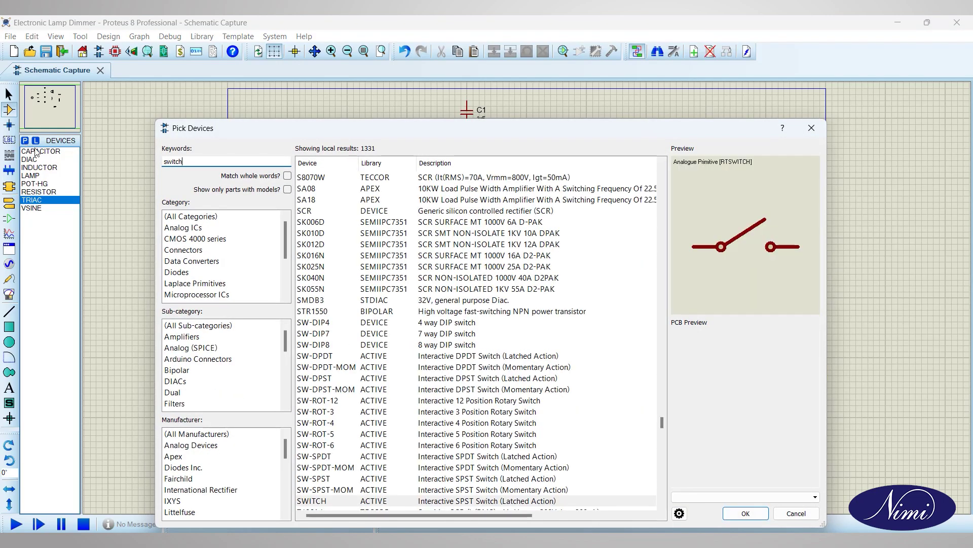
{"action": "left_click", "coordinate": [760, 514]}
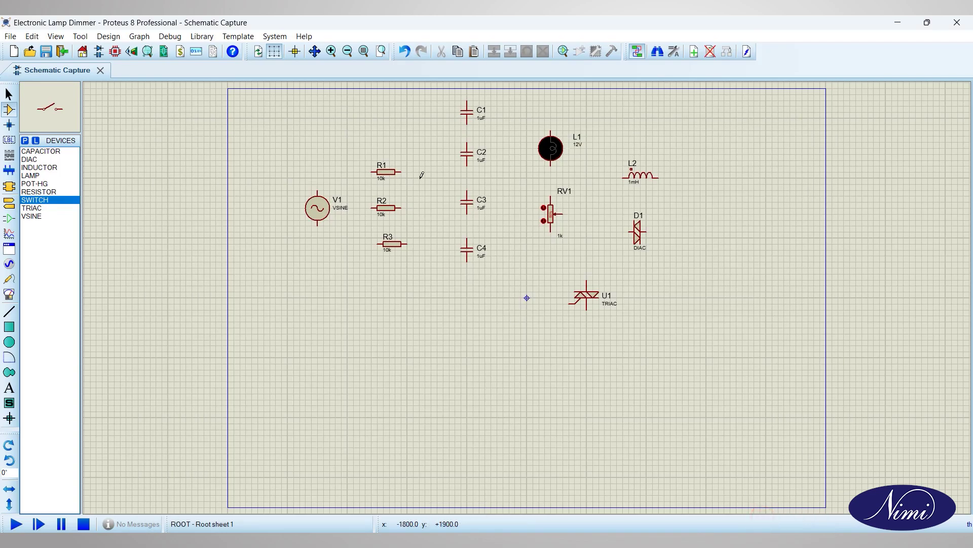
{"action": "left_click", "coordinate": [384, 127]}
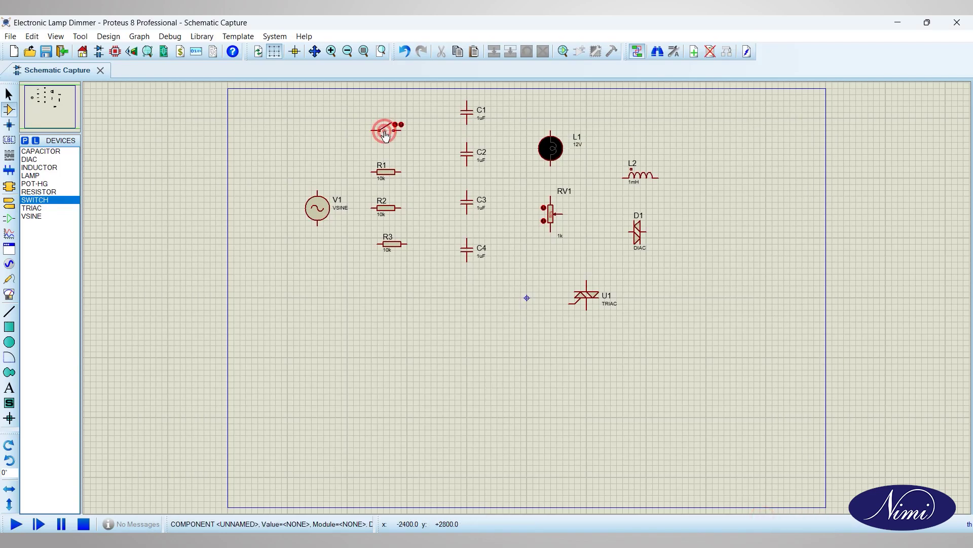
Step: Pick the generic FUSE device from the library and place one beside the switch, above the voltage source
{"action": "left_click", "coordinate": [24, 142]}
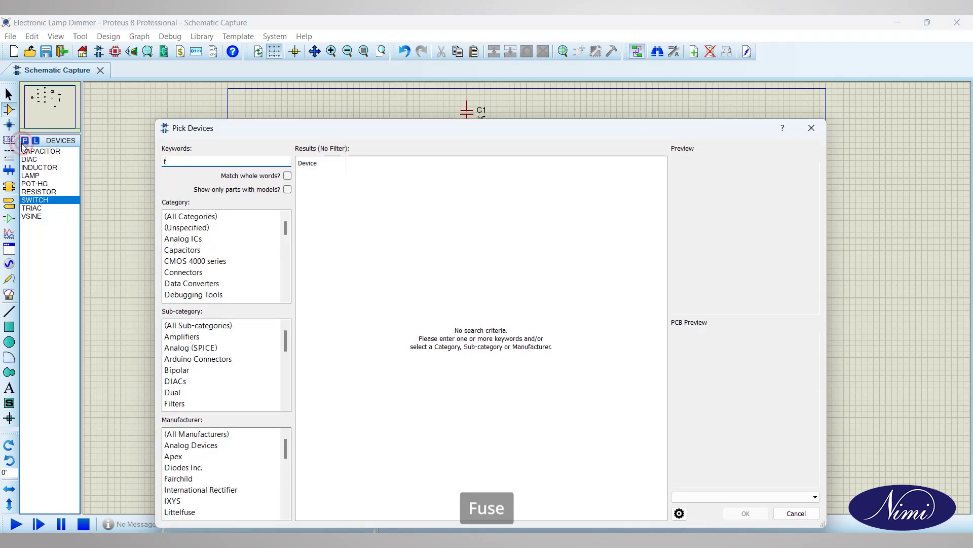
{"action": "type", "text": "fuse"}
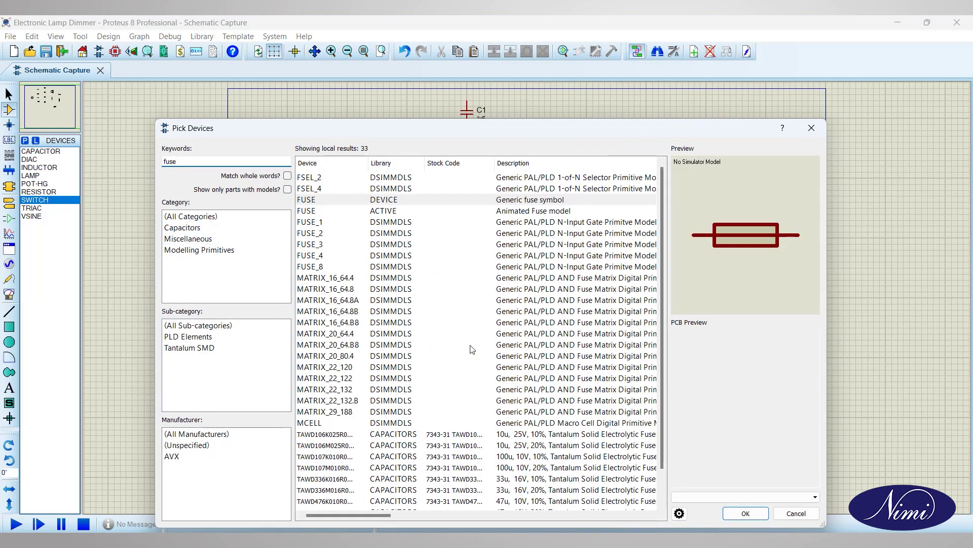
{"action": "left_click", "coordinate": [742, 515]}
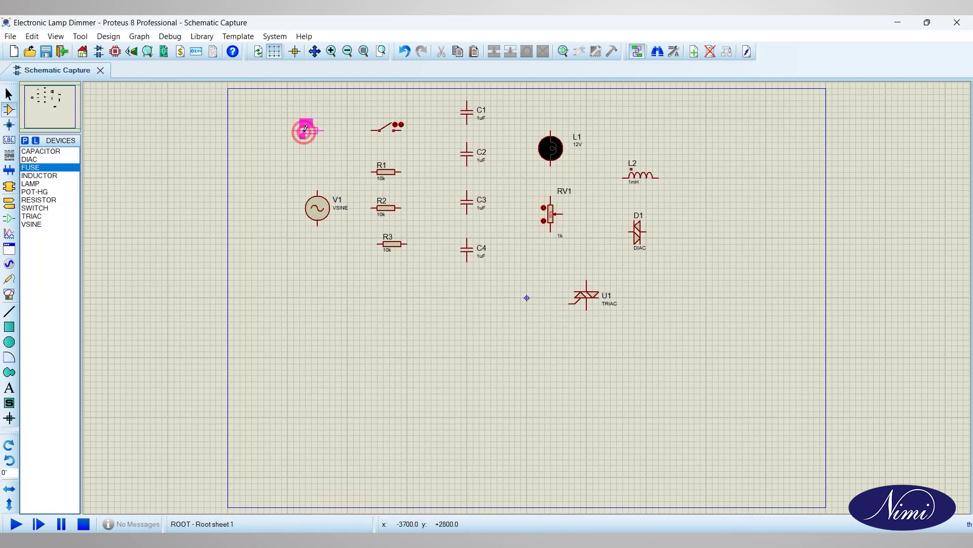
{"action": "left_click", "coordinate": [305, 132]}
Step: Move the voltage source to the lower area and line up the switch, fuse and inductor L2 in a row above it
{"action": "left_click_drag", "start_coordinate": [303, 177], "coordinate": [338, 423]}
{"action": "left_click_drag", "start_coordinate": [369, 112], "coordinate": [414, 143]}
{"action": "left_click_drag", "start_coordinate": [397, 135], "coordinate": [361, 331]}
{"action": "left_click_drag", "start_coordinate": [287, 115], "coordinate": [441, 325]}
{"action": "left_click_drag", "start_coordinate": [618, 145], "coordinate": [660, 190]}
{"action": "left_click_drag", "start_coordinate": [660, 189], "coordinate": [536, 325]}
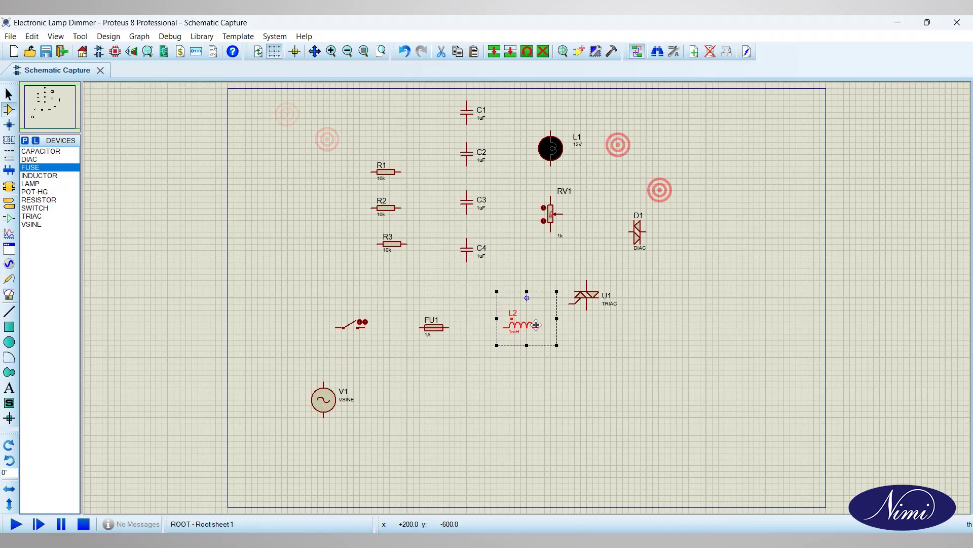
Step: Reposition capacitor C1, the triac and the lamp for the circuit layout, rotating the lamp in line after inductor L2
{"action": "left_click_drag", "start_coordinate": [447, 94], "coordinate": [489, 128]}
{"action": "left_click_drag", "start_coordinate": [489, 128], "coordinate": [584, 416]}
{"action": "left_click_drag", "start_coordinate": [574, 278], "coordinate": [609, 314]}
{"action": "left_click_drag", "start_coordinate": [593, 265], "coordinate": [755, 168]}
{"action": "left_click_drag", "start_coordinate": [521, 116], "coordinate": [626, 339]}
{"action": "right_click", "coordinate": [628, 325]}
{"action": "left_click", "coordinate": [714, 95]}
{"action": "left_click_drag", "start_coordinate": [610, 287], "coordinate": [557, 294]}
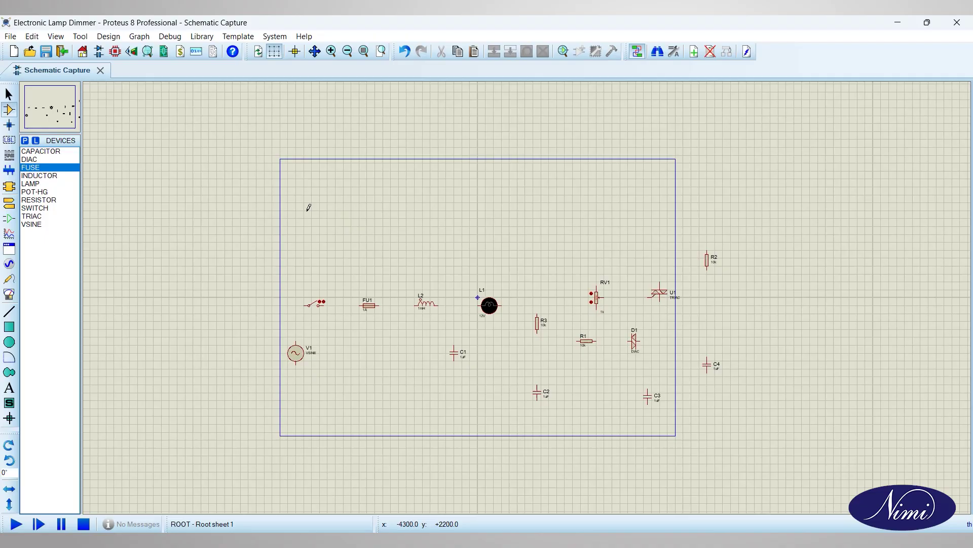
Step: Select the components as a block and shift the layout so everything fits inside the sheet border
{"action": "left_click_drag", "start_coordinate": [307, 210], "coordinate": [778, 452]}
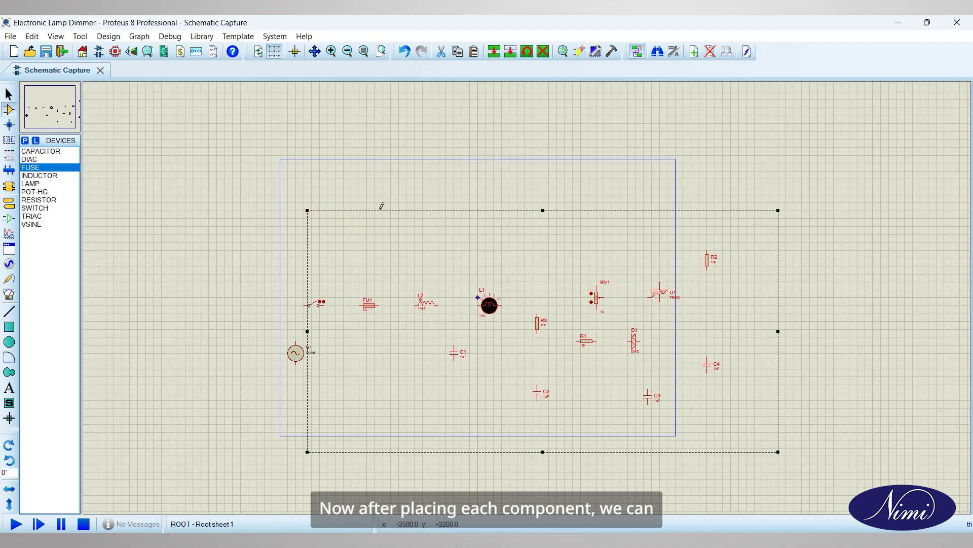
{"action": "left_click_drag", "start_coordinate": [383, 211], "coordinate": [334, 167]}
{"action": "scroll", "coordinate": [283, 370], "scroll_direction": "up", "scroll_amount": 2}
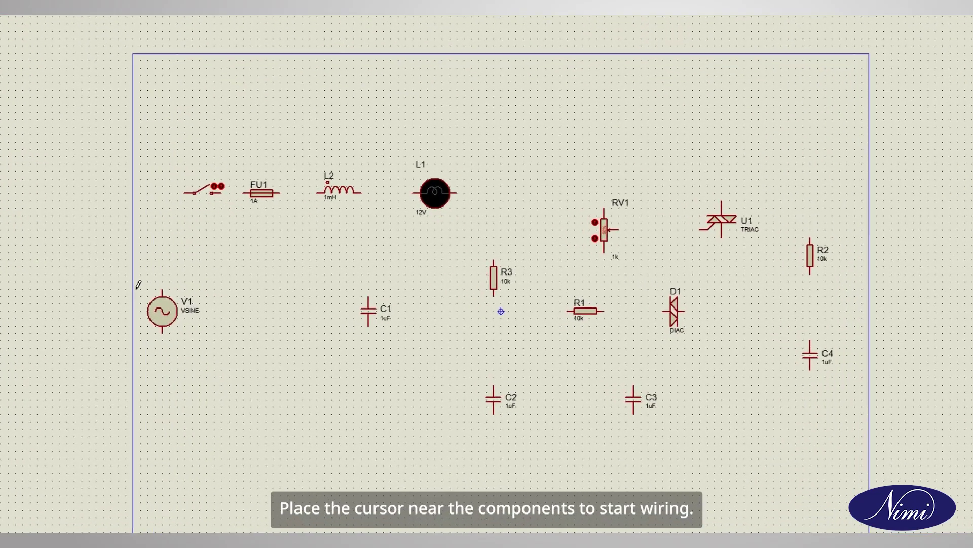
Step: Wire V1 through the switch, fuse and inductor L2 to the lamp, and connect C1's upper terminal to the L2–lamp wire
{"action": "left_click", "coordinate": [105, 277]}
{"action": "left_click", "coordinate": [141, 169]}
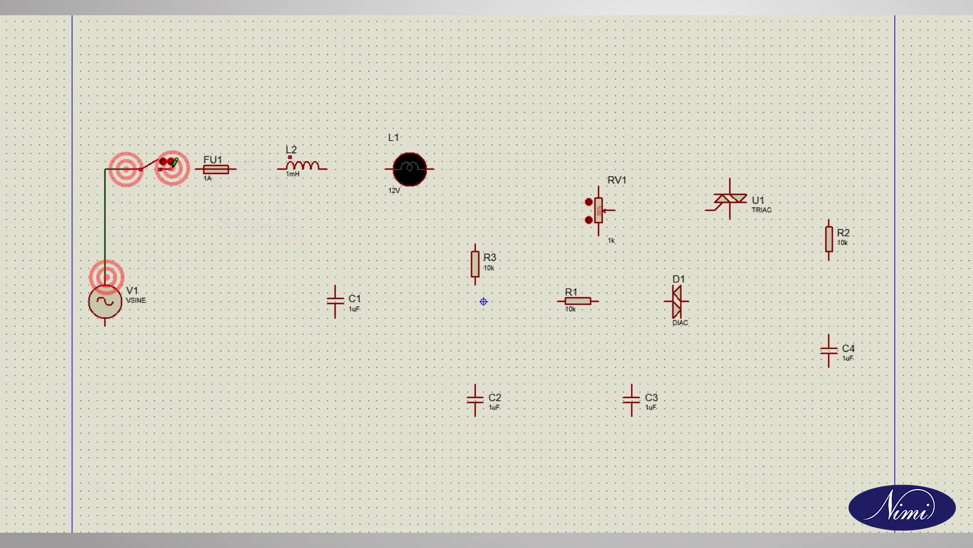
{"action": "left_click", "coordinate": [242, 169]}
{"action": "left_click", "coordinate": [279, 168]}
{"action": "left_click", "coordinate": [327, 169]}
{"action": "left_click", "coordinate": [386, 169]}
{"action": "left_click", "coordinate": [335, 285]}
{"action": "left_click", "coordinate": [335, 169]}
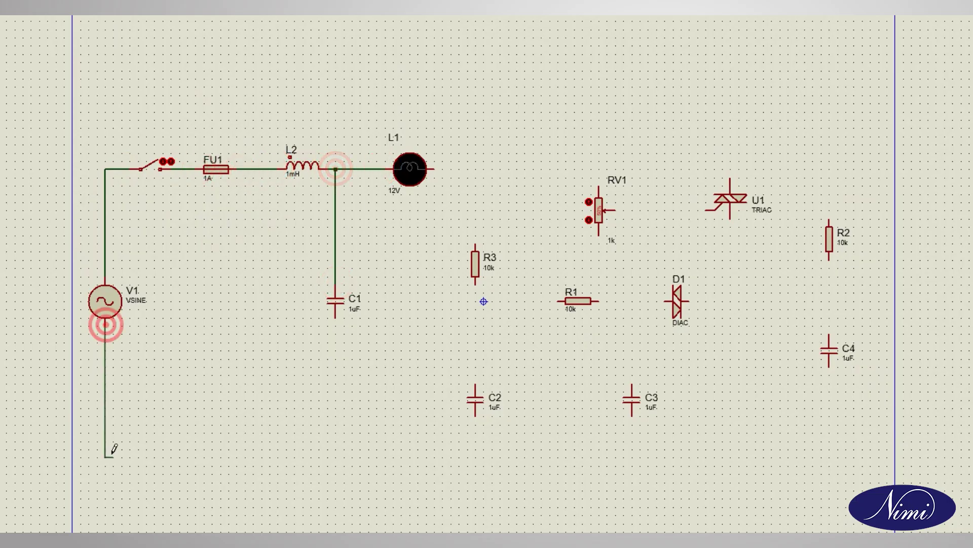
Step: Wire the lower terminals of V1, C1, C2, C3, C4 and the triac to a common bottom rail, and connect R2 to C4
{"action": "left_click", "coordinate": [335, 318]}
{"action": "left_click", "coordinate": [335, 456]}
{"action": "left_click", "coordinate": [475, 415]}
{"action": "left_click", "coordinate": [476, 457]}
{"action": "left_click", "coordinate": [632, 414]}
{"action": "left_click", "coordinate": [633, 456]}
{"action": "left_click", "coordinate": [632, 457]}
{"action": "left_click", "coordinate": [829, 366]}
{"action": "left_click", "coordinate": [730, 217]}
{"action": "left_click", "coordinate": [730, 456]}
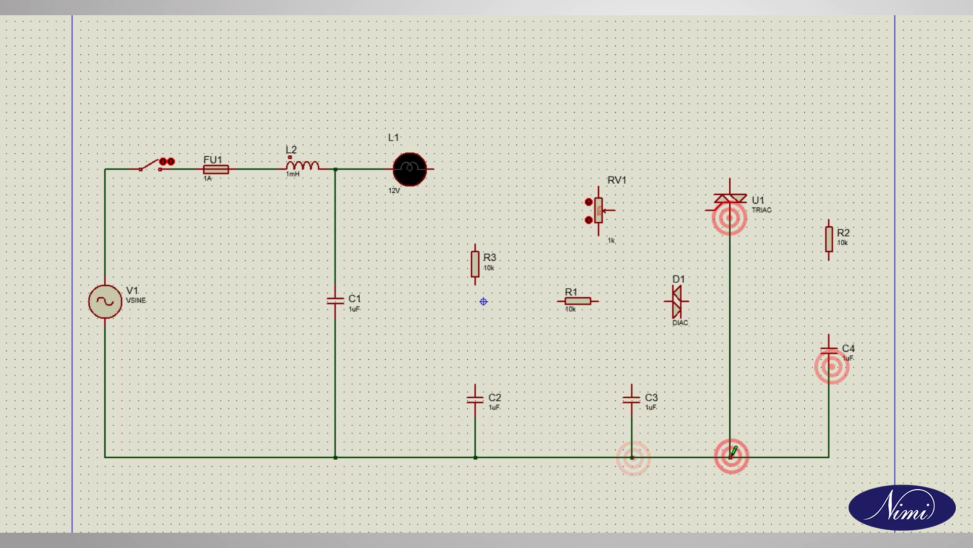
{"action": "left_click", "coordinate": [829, 259]}
{"action": "left_click", "coordinate": [829, 333]}
Step: Wire the lamp's output to the upper ends of R3 and RV1, and connect R3 through R1 to diac D1
{"action": "left_click", "coordinate": [436, 168]}
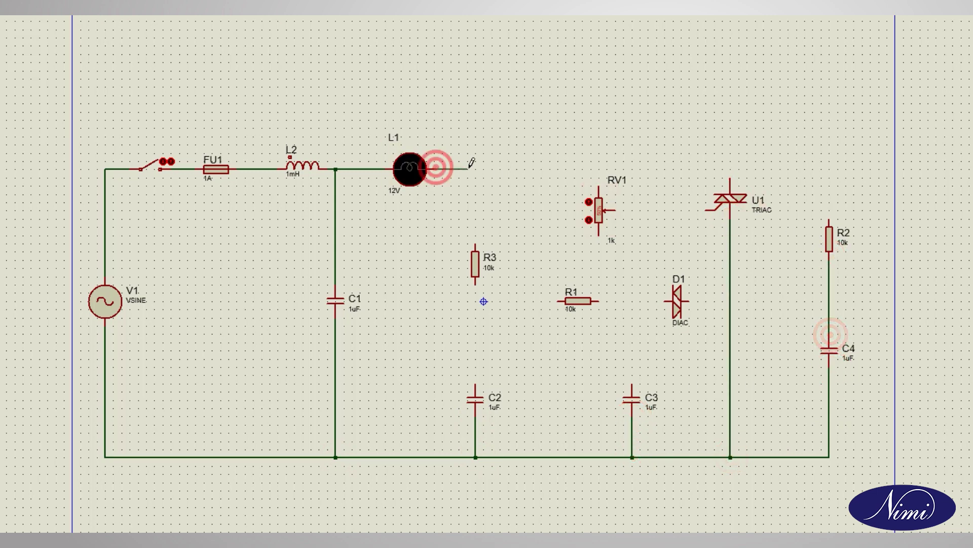
{"action": "left_click", "coordinate": [476, 242]}
{"action": "left_click", "coordinate": [475, 168]}
{"action": "left_click", "coordinate": [600, 185]}
{"action": "left_click", "coordinate": [478, 285]}
{"action": "left_click", "coordinate": [561, 301]}
{"action": "left_click", "coordinate": [600, 301]}
{"action": "left_click", "coordinate": [664, 301]}
Step: Connect RV1's lower terminal to the R1–D1 wire and its wiper to the upper terminal of C3
{"action": "left_click", "coordinate": [599, 234]}
{"action": "left_click", "coordinate": [599, 301]}
{"action": "left_click", "coordinate": [616, 208]}
{"action": "left_click", "coordinate": [633, 385]}
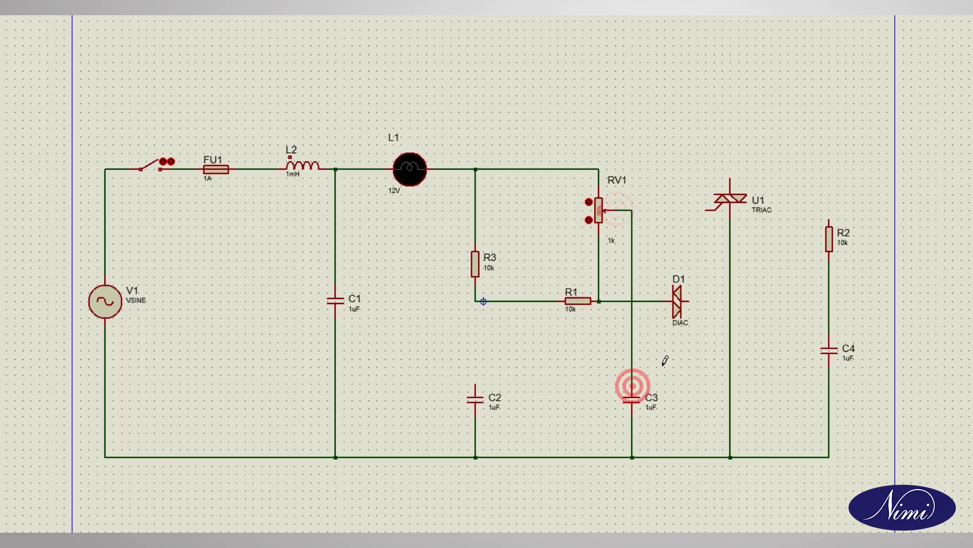
Step: Wire the diac to the triac's gate, extend the top rail to the triac and R2, and connect C2 to the R3–R1 junction
{"action": "left_click", "coordinate": [713, 210]}
{"action": "left_click", "coordinate": [600, 169]}
{"action": "left_click", "coordinate": [731, 179]}
{"action": "left_click", "coordinate": [731, 168]}
{"action": "left_click", "coordinate": [829, 169]}
{"action": "left_click", "coordinate": [829, 222]}
{"action": "left_click", "coordinate": [476, 301]}
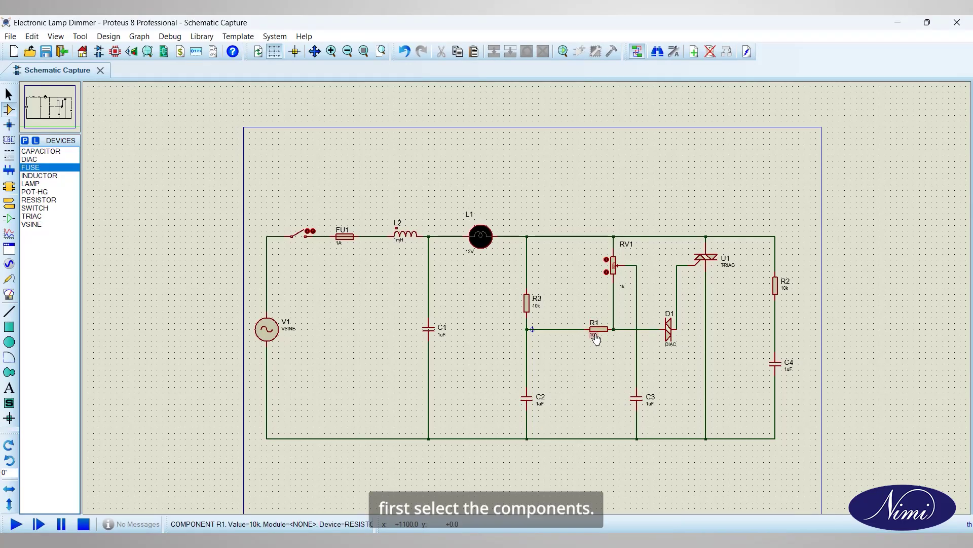
Step: Edit the properties of resistor R1 and accept 10k as its resistance
{"action": "right_click", "coordinate": [601, 330]}
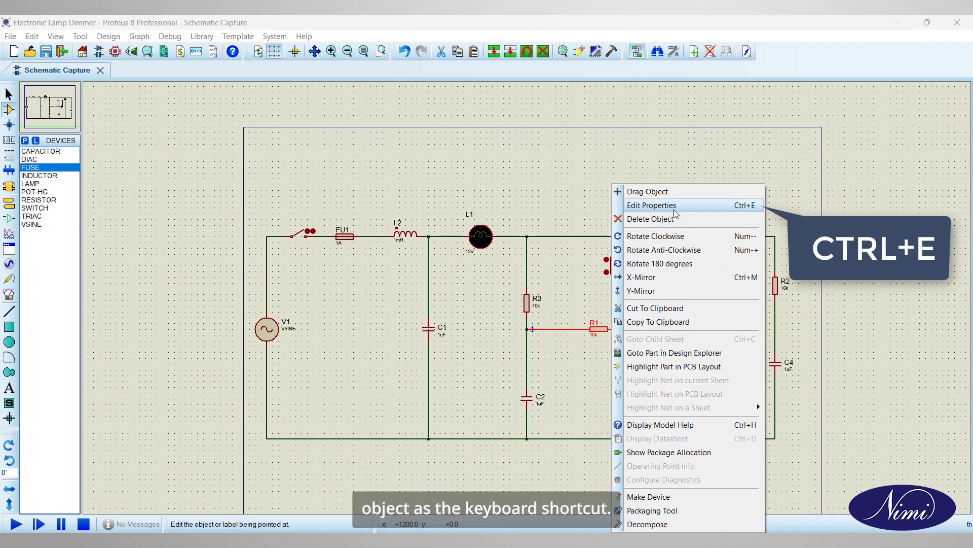
{"action": "left_click", "coordinate": [675, 210]}
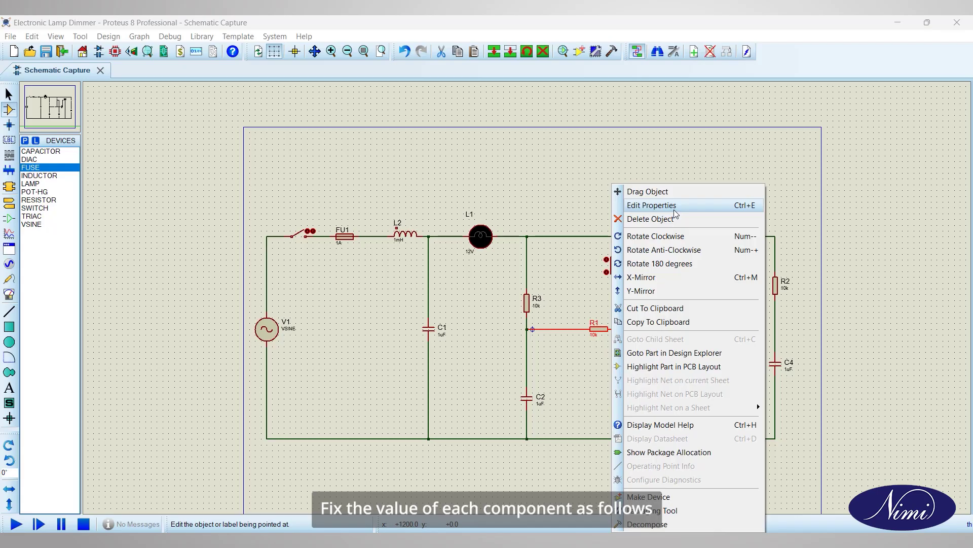
{"action": "left_click", "coordinate": [674, 209]}
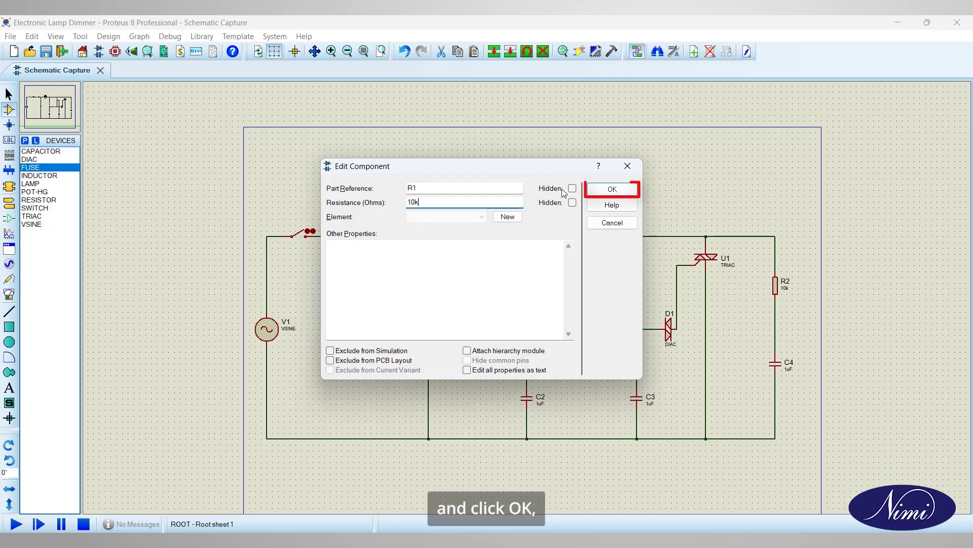
{"action": "left_click", "coordinate": [606, 188]}
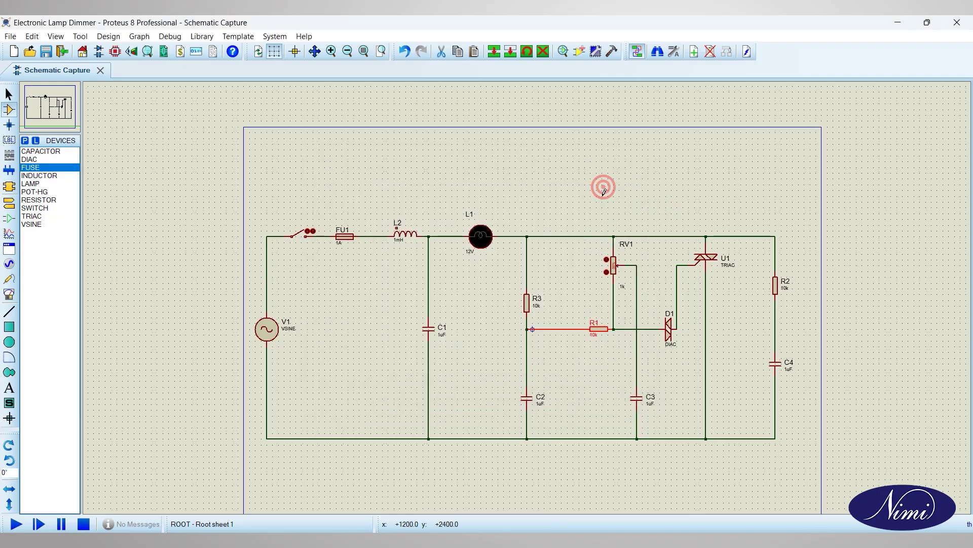
Step: Set the resistance of R2 to 180 ohms
{"action": "right_click", "coordinate": [776, 288]}
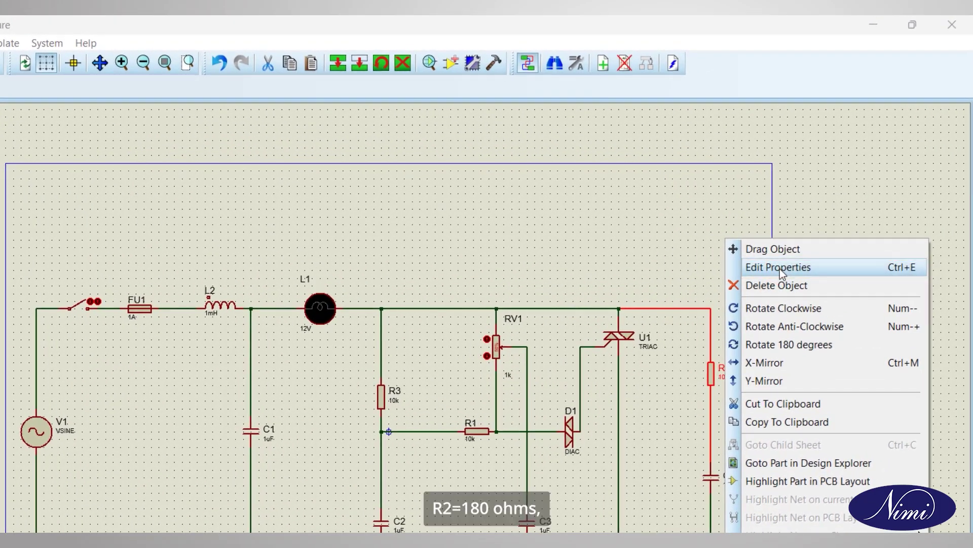
{"action": "left_click", "coordinate": [781, 269]}
{"action": "double_click", "coordinate": [452, 189]}
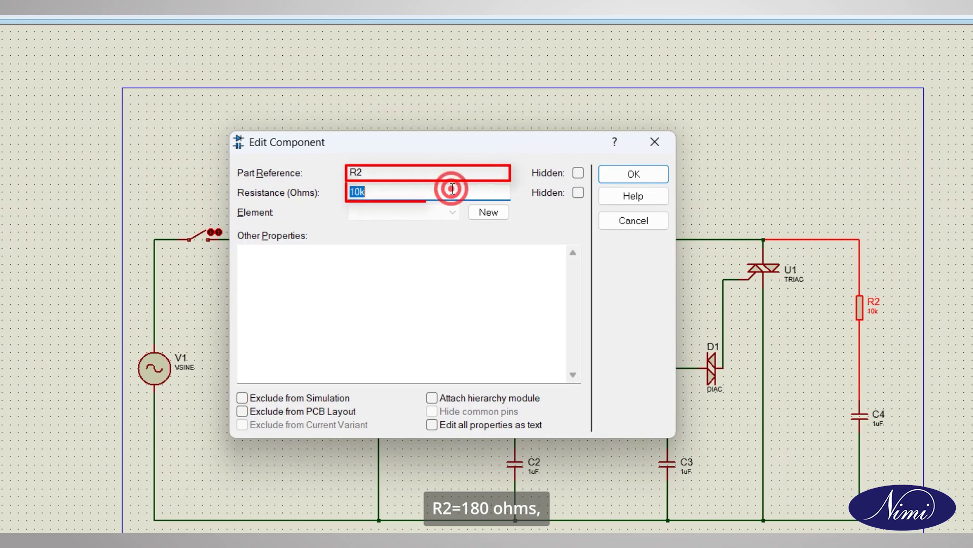
{"action": "key", "text": "BackSpace"}
{"action": "type", "text": "180"}
{"action": "key", "text": "Return"}
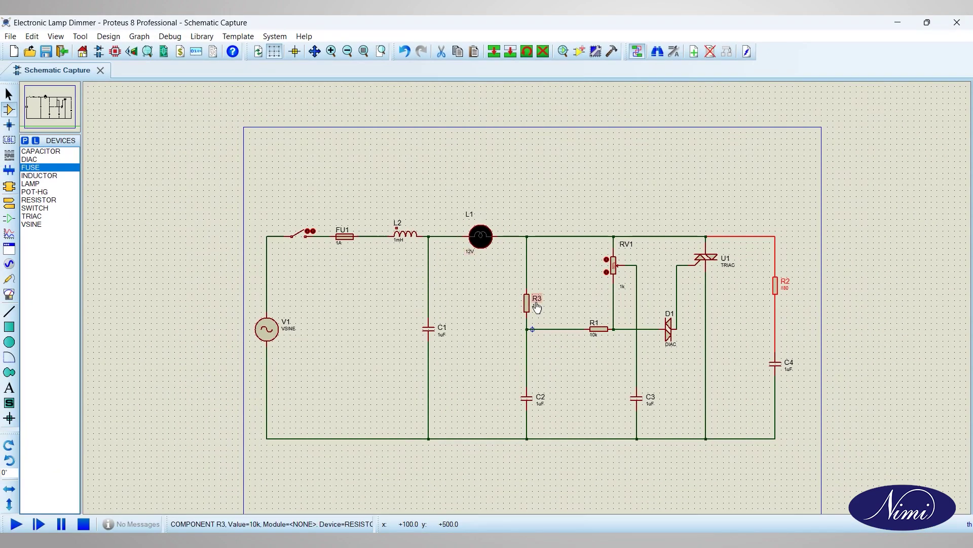
Step: Set the resistance of R3 to 470k
{"action": "right_click", "coordinate": [529, 306]}
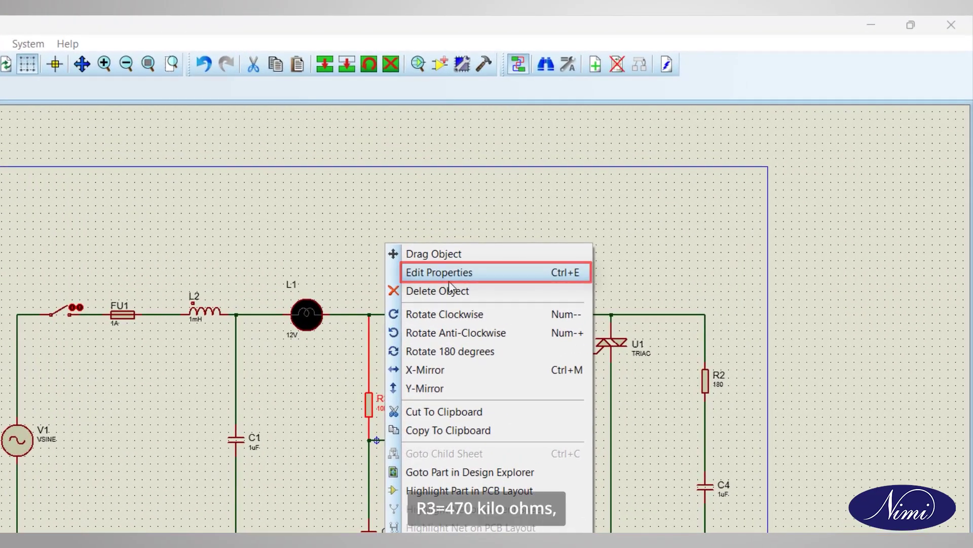
{"action": "left_click", "coordinate": [449, 279]}
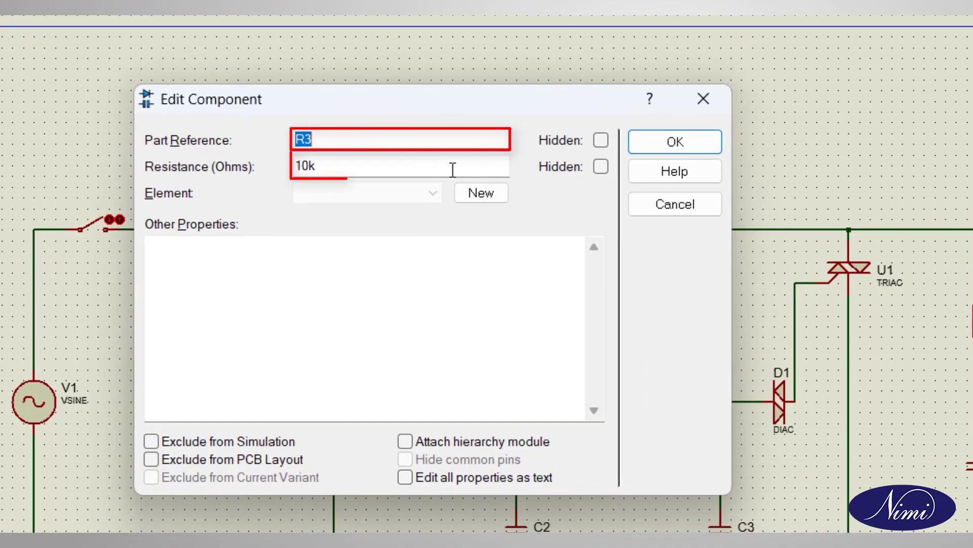
{"action": "double_click", "coordinate": [452, 169]}
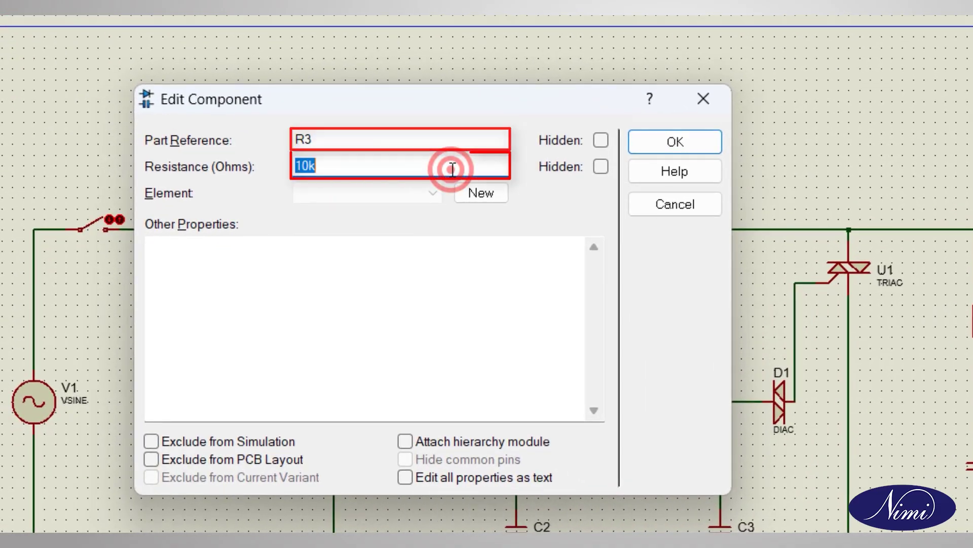
{"action": "key", "text": "BackSpace"}
{"action": "type", "text": "470k"}
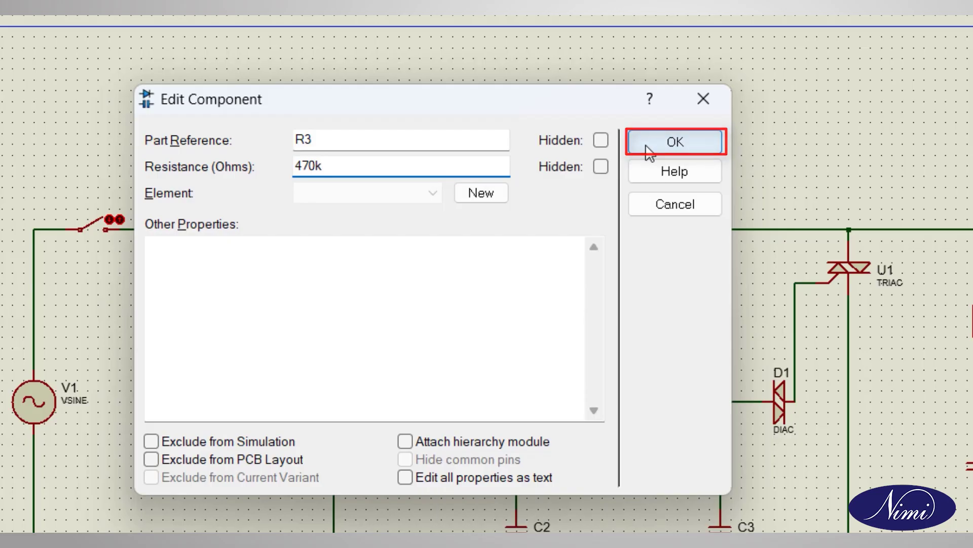
{"action": "left_click", "coordinate": [646, 144]}
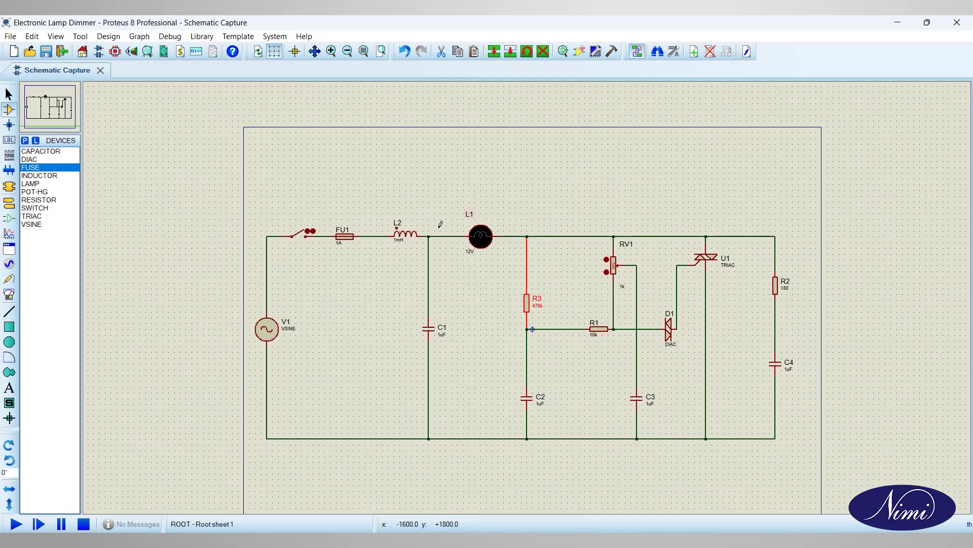
Step: Edit the properties of inductor L2 and accept 1mH as its inductance
{"action": "right_click", "coordinate": [410, 241]}
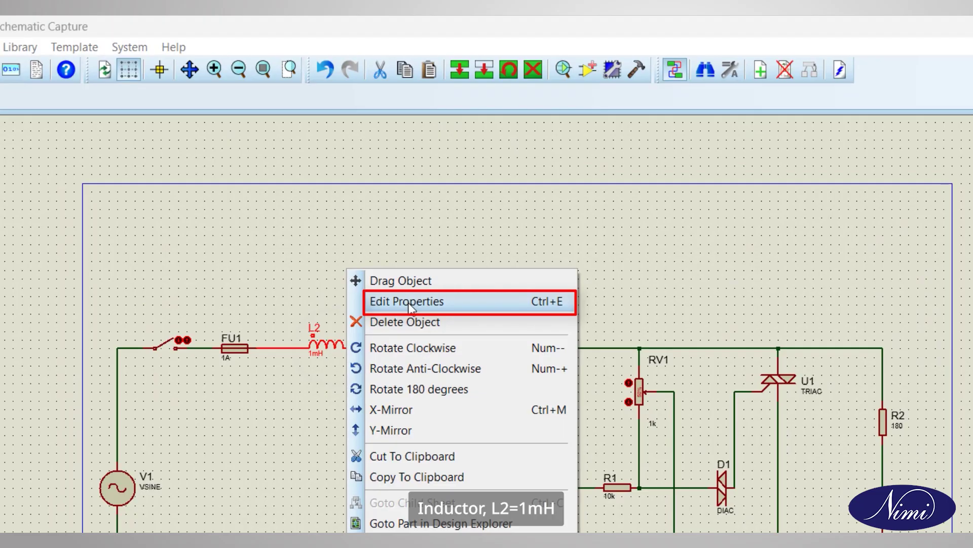
{"action": "left_click", "coordinate": [410, 302]}
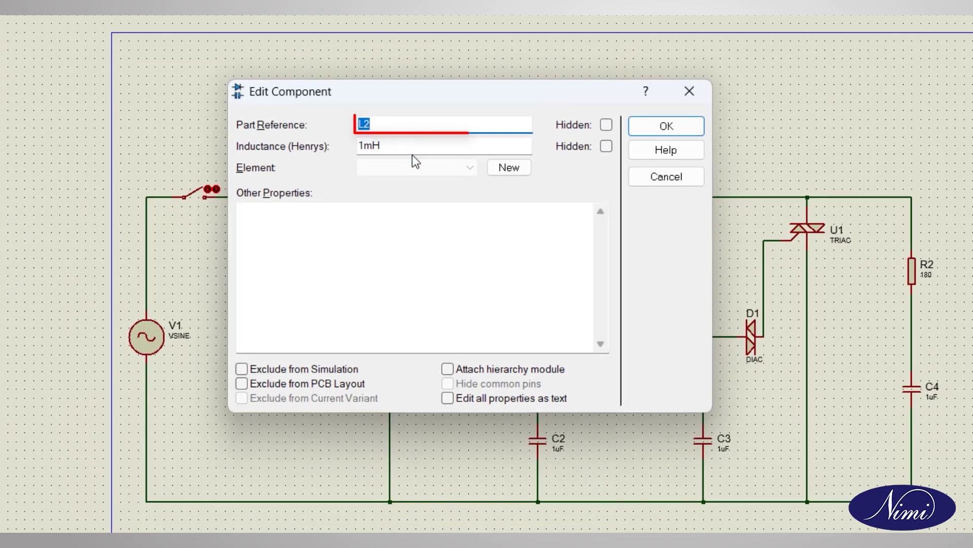
{"action": "left_click", "coordinate": [406, 148]}
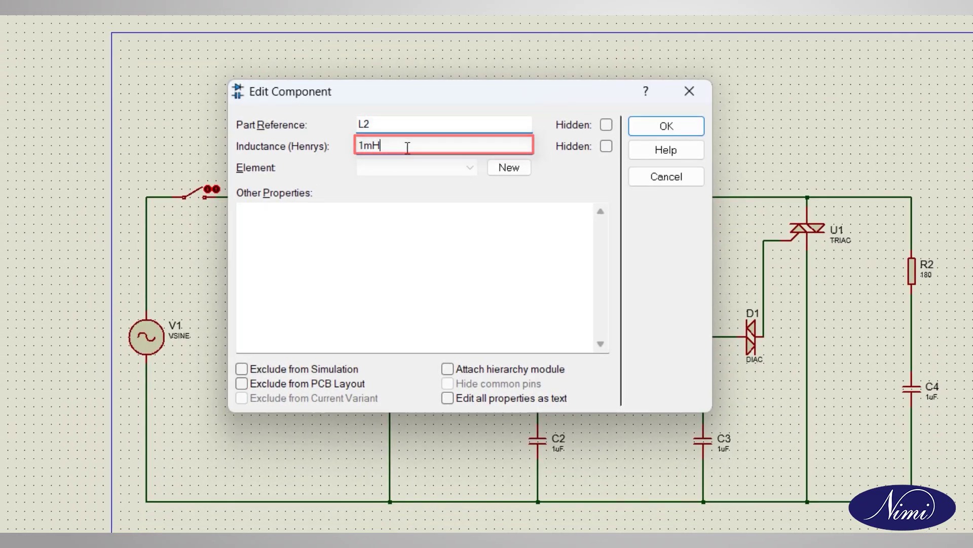
{"action": "left_click", "coordinate": [637, 125]}
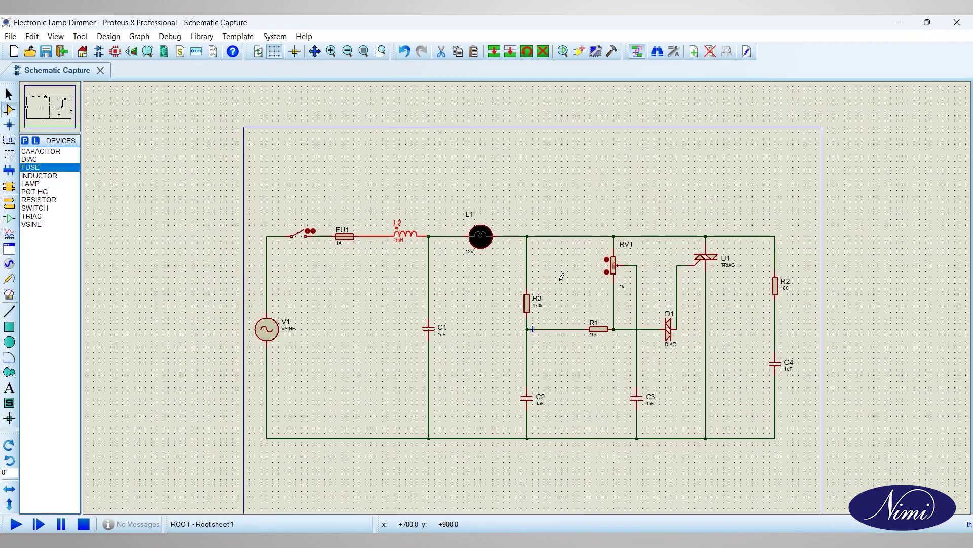
Step: Set the capacitance of capacitor C1 to 0.1uF
{"action": "right_click", "coordinate": [429, 328]}
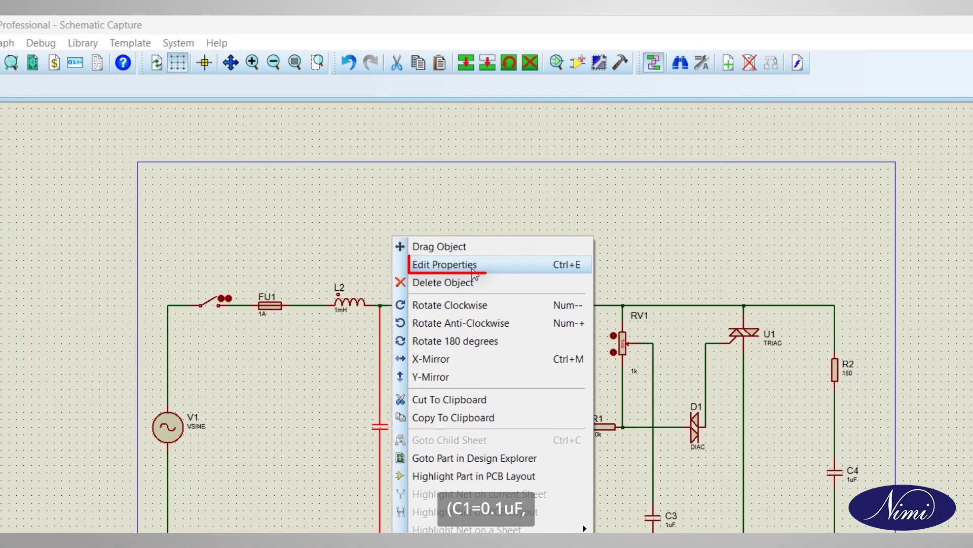
{"action": "left_click", "coordinate": [472, 269]}
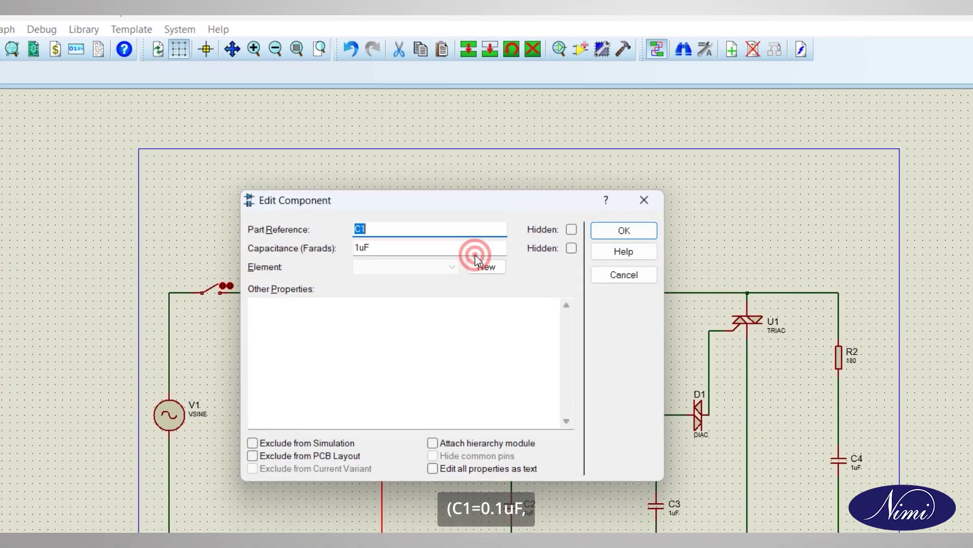
{"action": "left_click", "coordinate": [473, 259]}
{"action": "double_click", "coordinate": [479, 204]}
{"action": "key", "text": "BackSpace"}
{"action": "type", "text": "0.1u"}
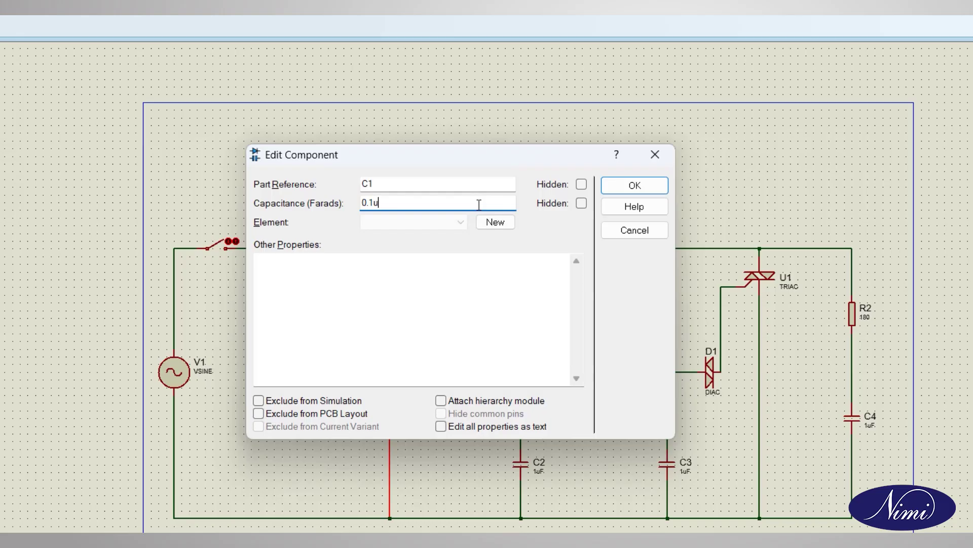
{"action": "type", "text": "F"}
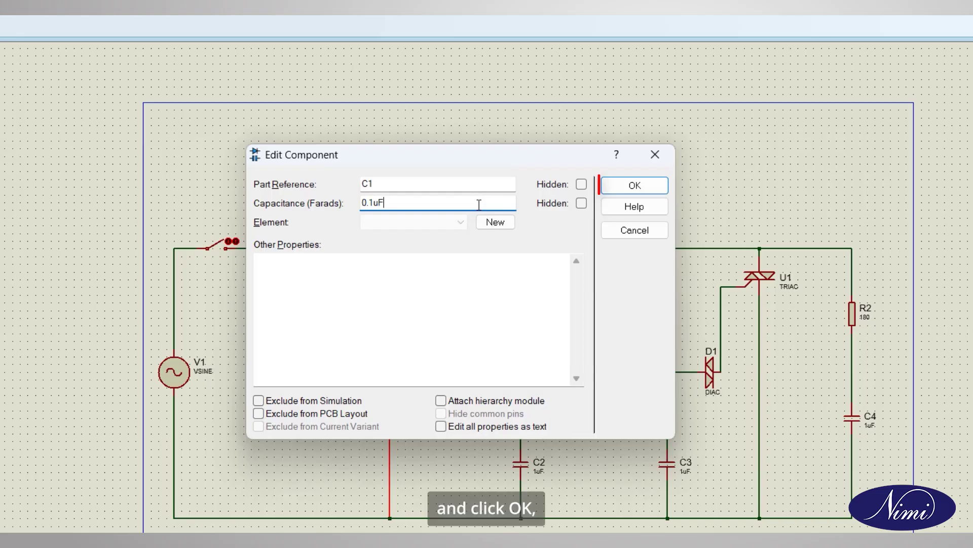
{"action": "left_click", "coordinate": [626, 185]}
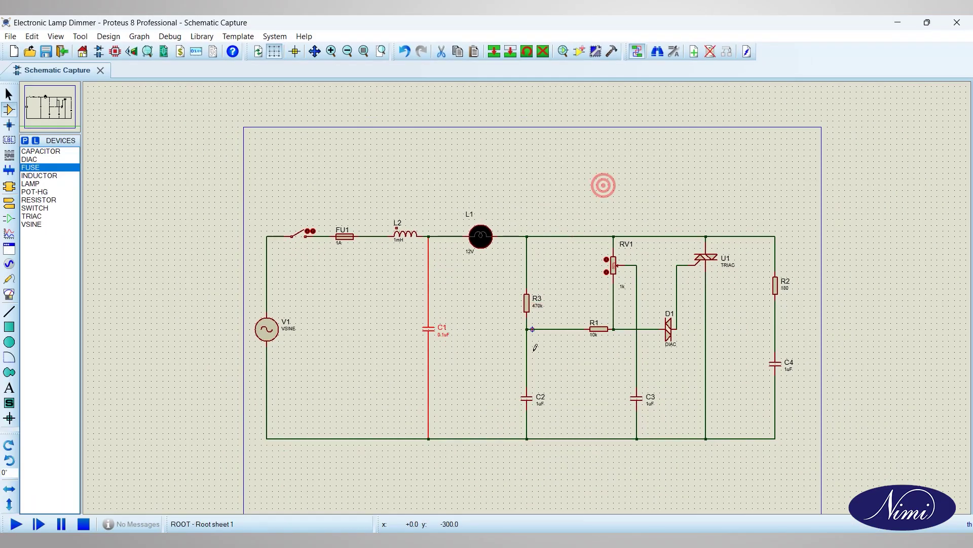
Step: Set the capacitance of capacitor C2 to 0.1uF
{"action": "right_click", "coordinate": [527, 402]}
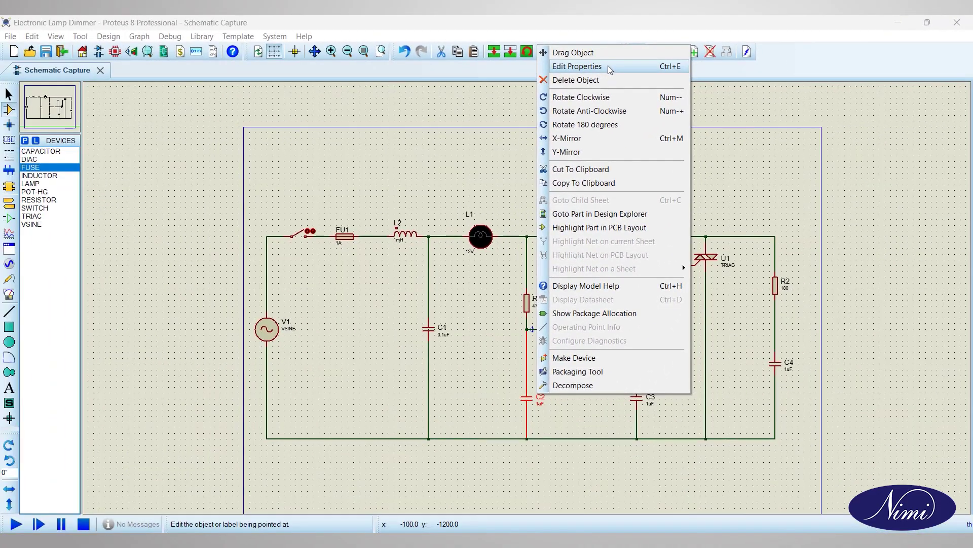
{"action": "left_click", "coordinate": [509, 85]}
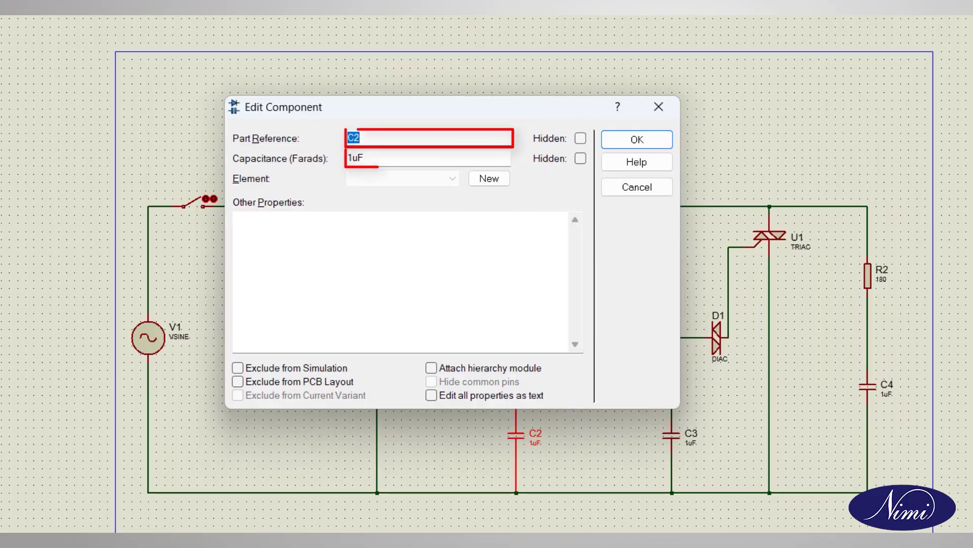
{"action": "double_click", "coordinate": [427, 158]}
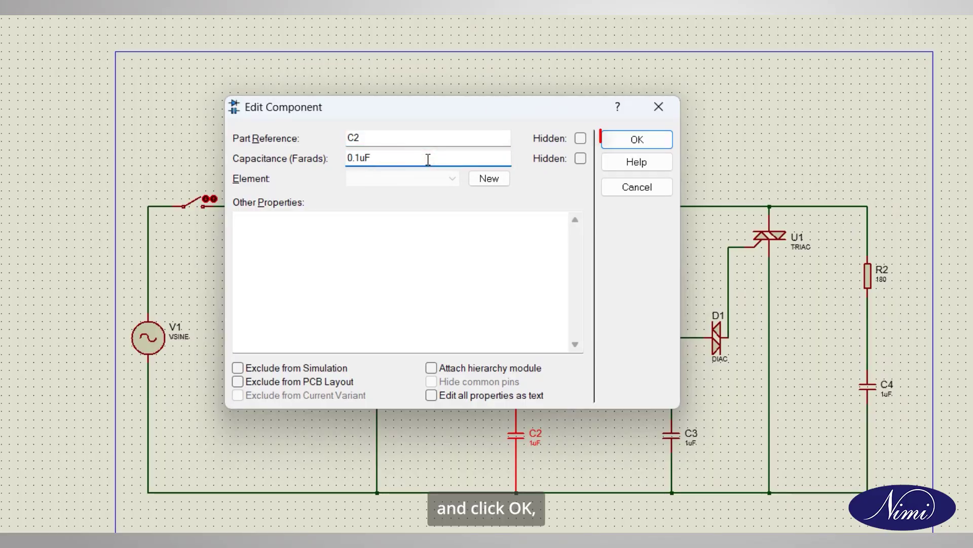
{"action": "type", "text": "0.1uF"}
{"action": "left_click", "coordinate": [613, 140]}
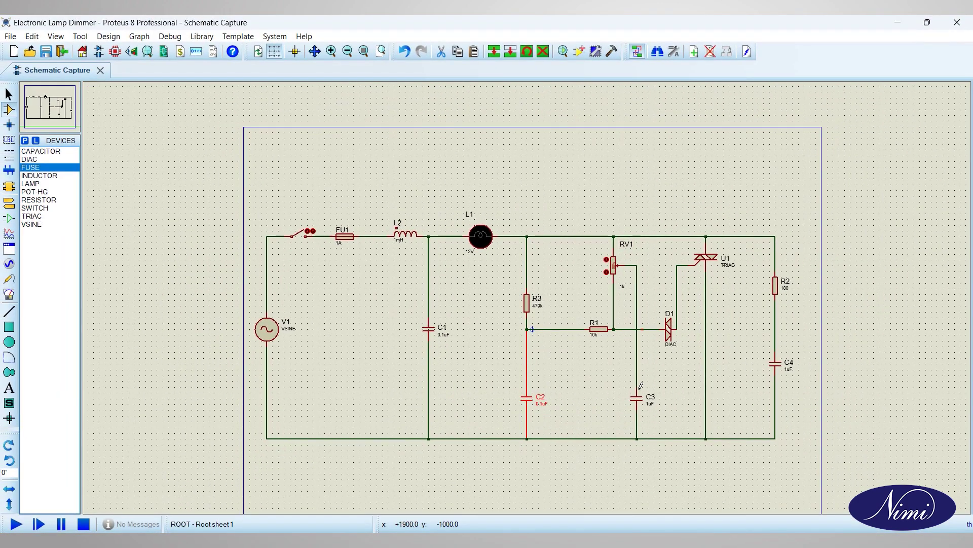
Step: Set the capacitance of capacitor C3 to 0.1uF
{"action": "right_click", "coordinate": [637, 406]}
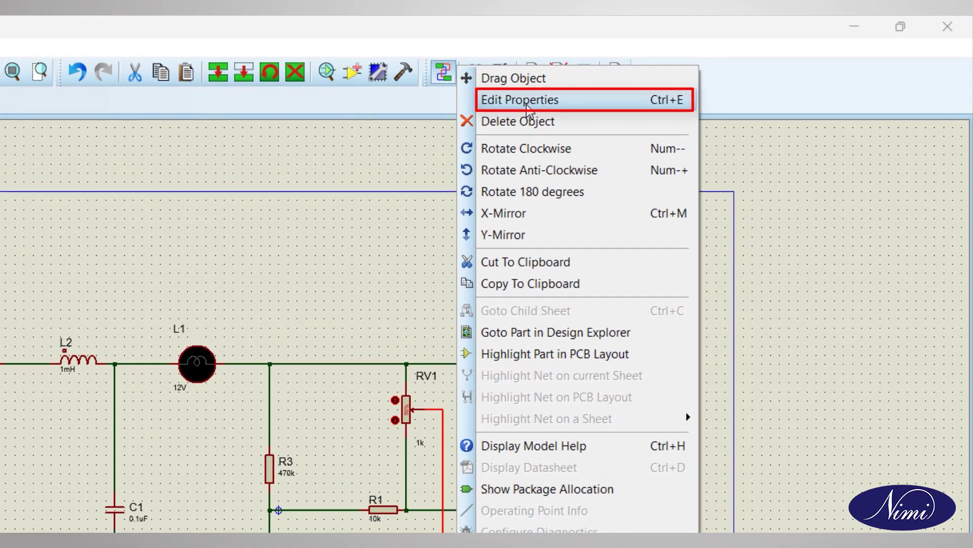
{"action": "left_click", "coordinate": [528, 99]}
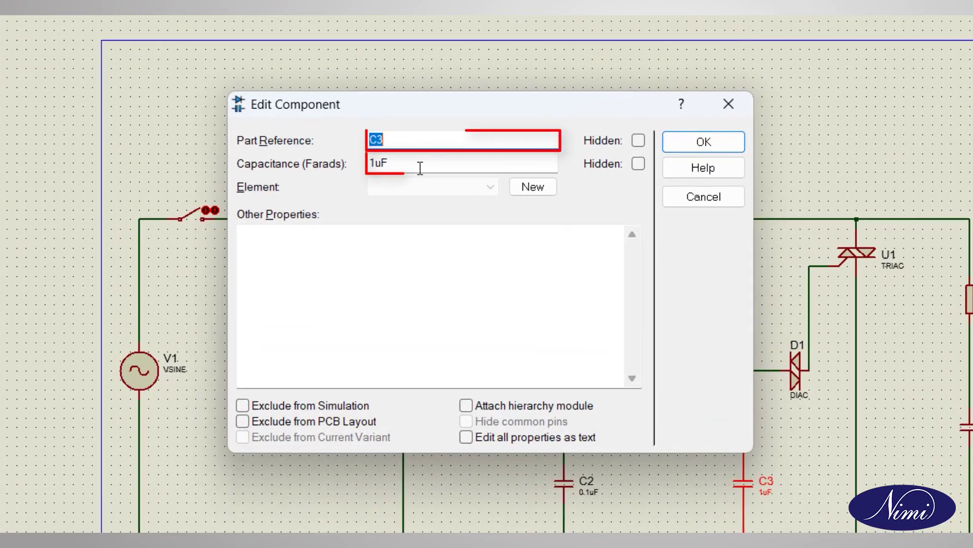
{"action": "double_click", "coordinate": [420, 168]}
{"action": "type", "text": "0.1"}
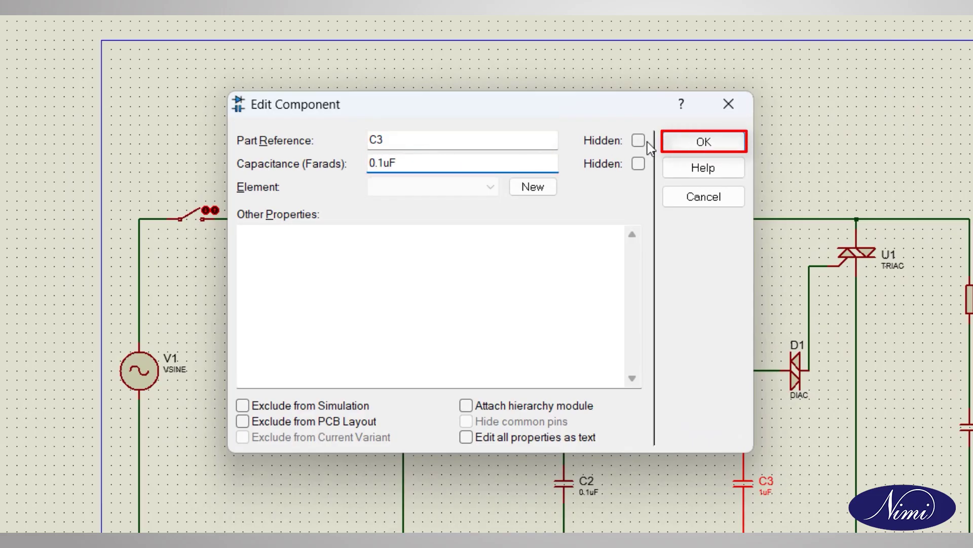
{"action": "left_click", "coordinate": [665, 138]}
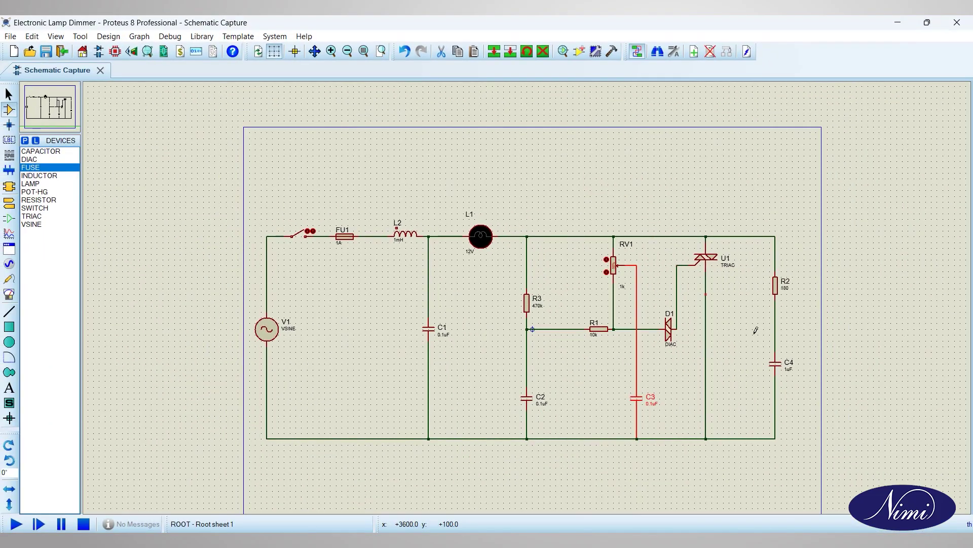
Step: Set the capacitance of capacitor C4 to 0.1uF
{"action": "right_click", "coordinate": [781, 369]}
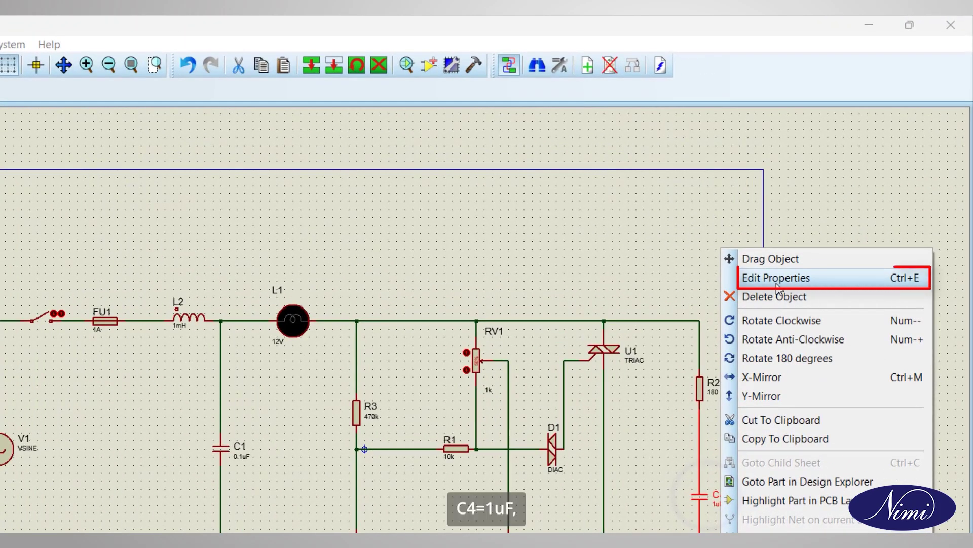
{"action": "left_click", "coordinate": [777, 282]}
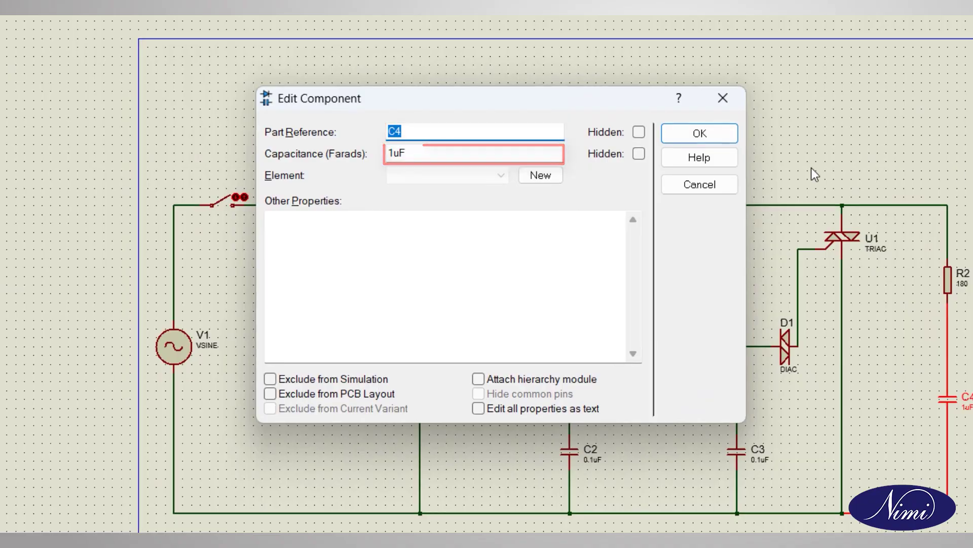
{"action": "double_click", "coordinate": [488, 152]}
{"action": "type", "text": "0.1"}
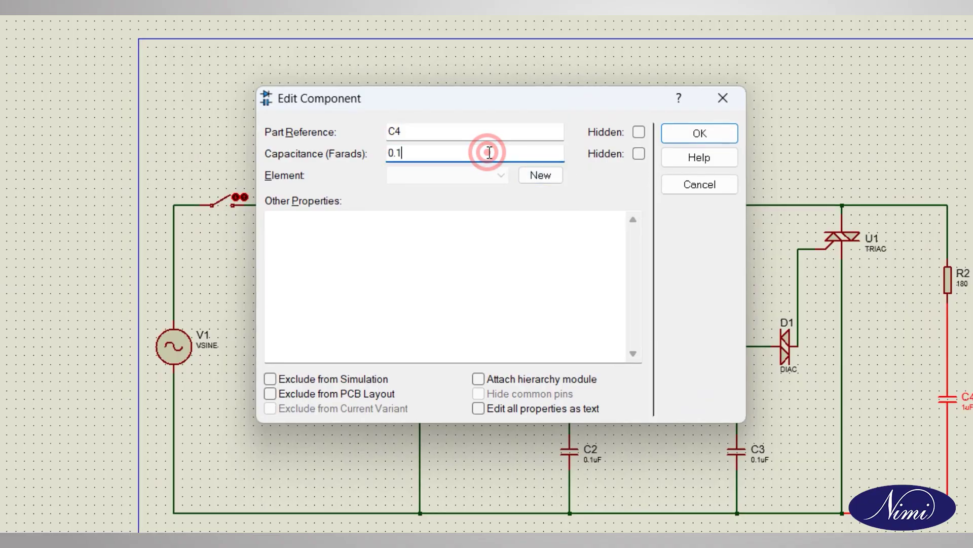
{"action": "type", "text": "uF"}
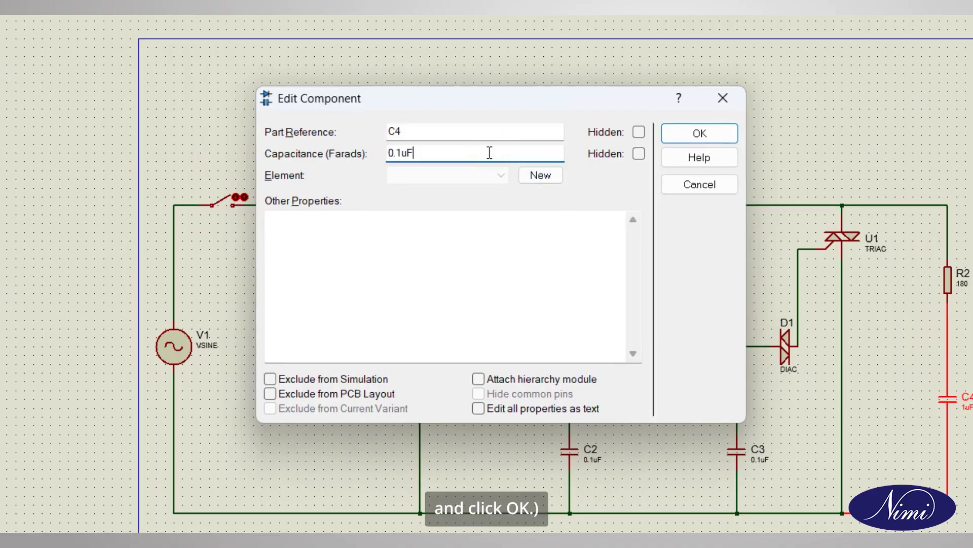
{"action": "left_click", "coordinate": [687, 134]}
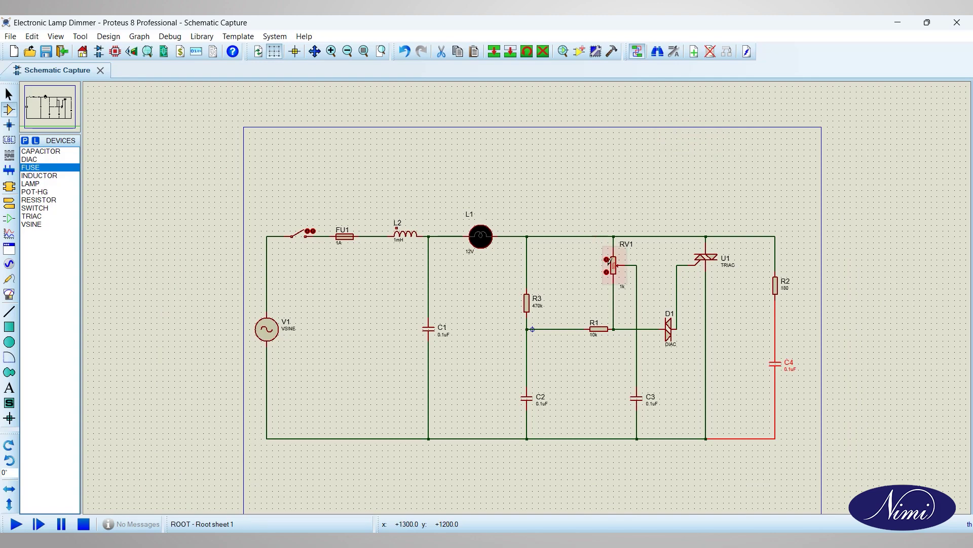
Step: Set the resistance of potentiometer RV1 to 250k
{"action": "right_click", "coordinate": [609, 263]}
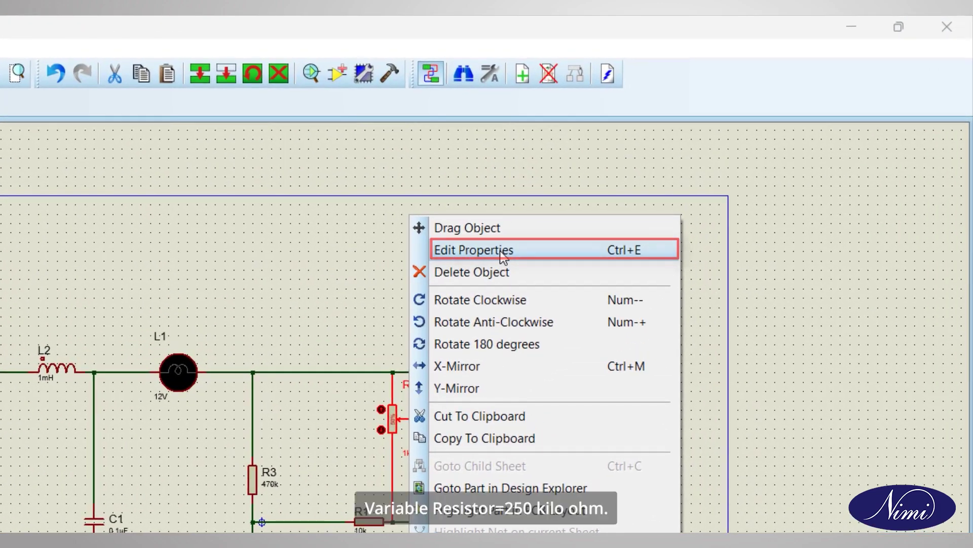
{"action": "left_click", "coordinate": [500, 251]}
{"action": "left_click", "coordinate": [498, 150]}
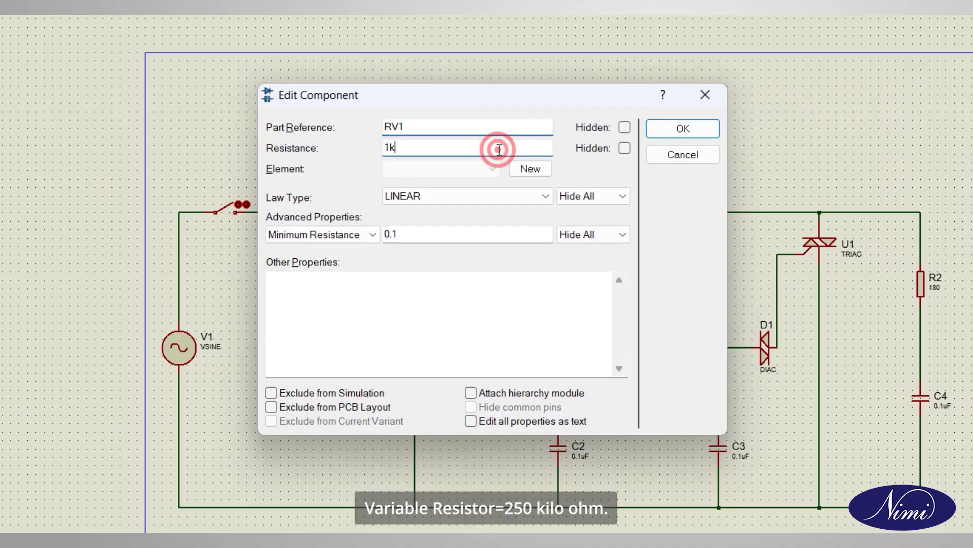
{"action": "double_click", "coordinate": [499, 150]}
{"action": "key", "text": "BackSpace"}
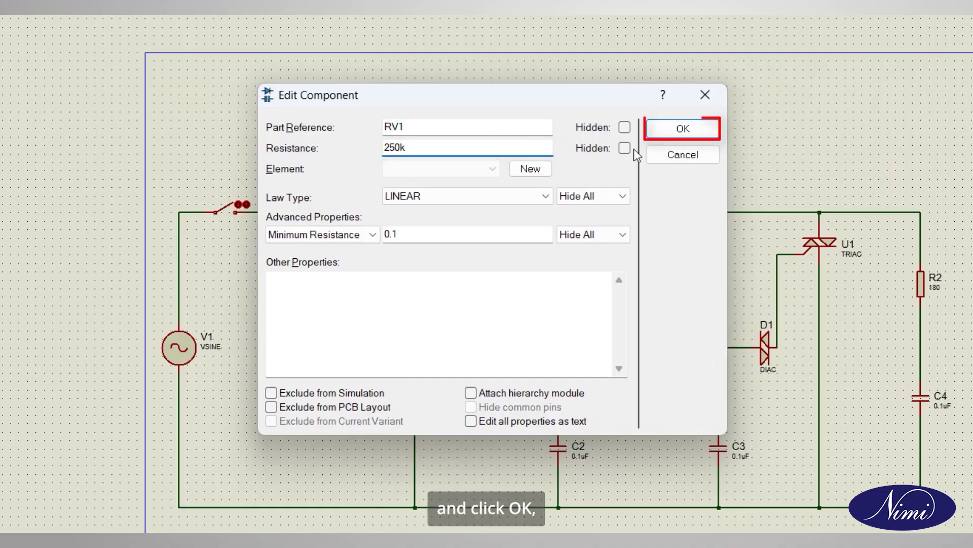
{"action": "left_click", "coordinate": [682, 131]}
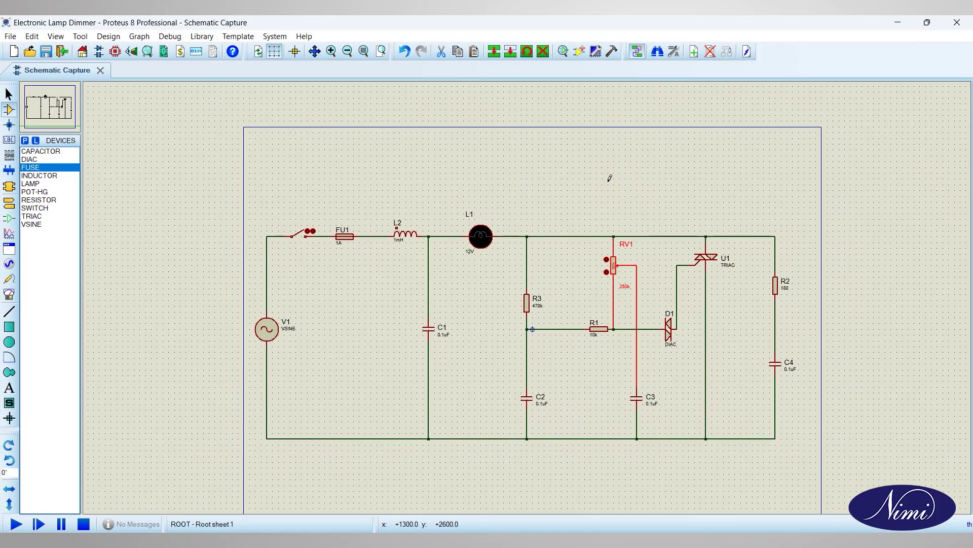
Step: Edit the properties of fuse FU1, accepting 1A as its value and enabling Attach hierarchy module
{"action": "right_click", "coordinate": [344, 242]}
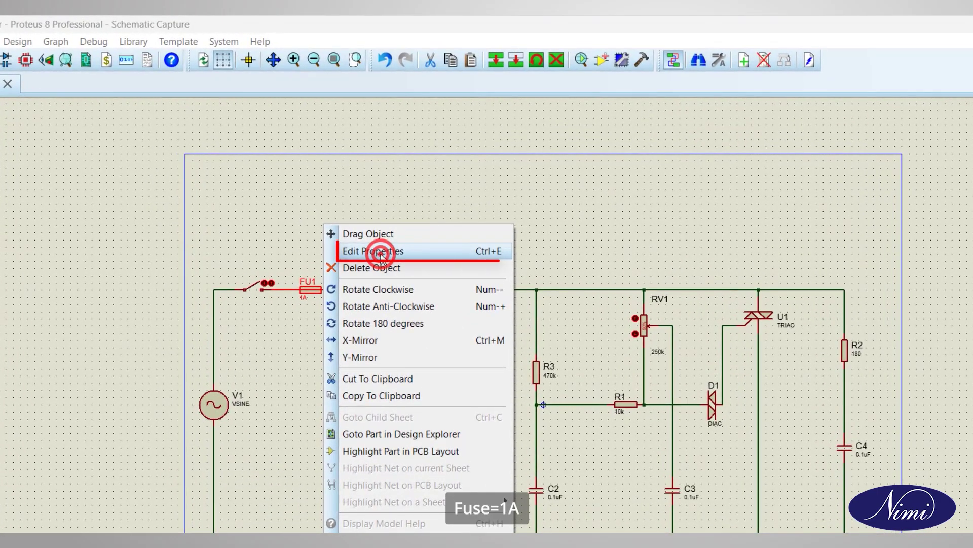
{"action": "left_click", "coordinate": [380, 252]}
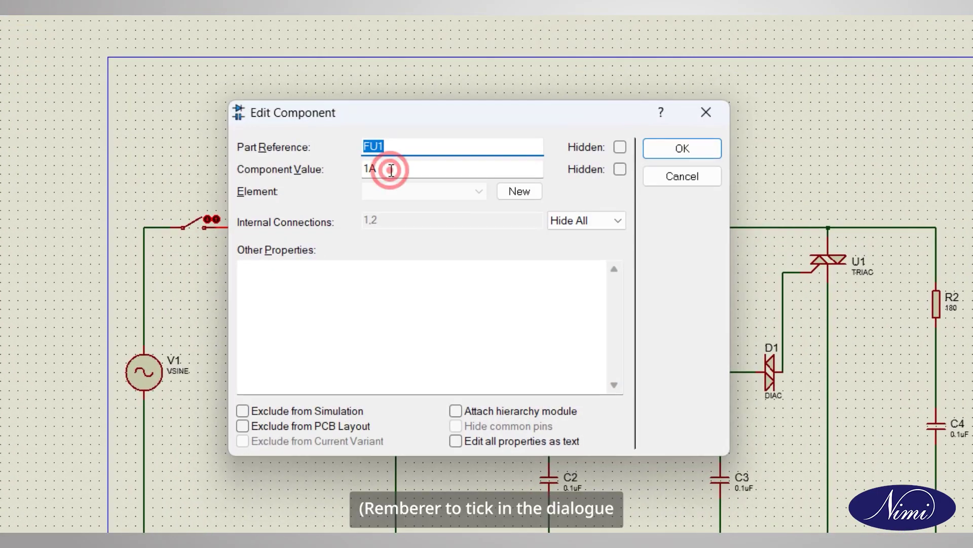
{"action": "left_click", "coordinate": [391, 170]}
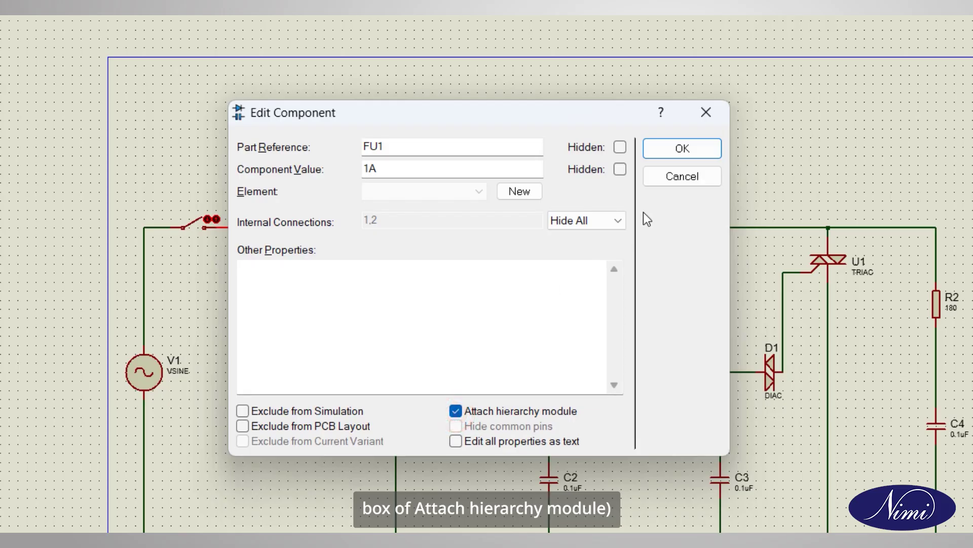
{"action": "left_click", "coordinate": [687, 149]}
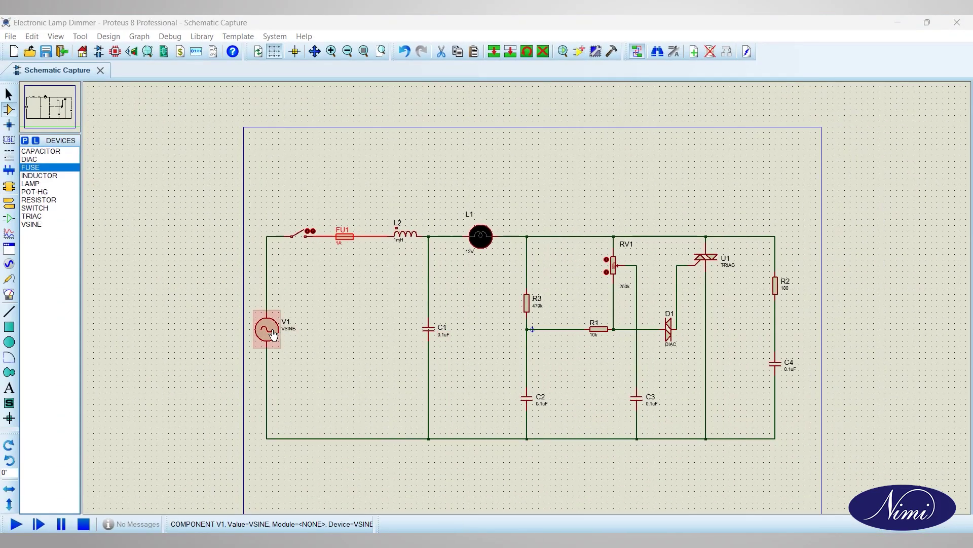
Step: Edit the properties of sine source V1 and set its DC offset, amplitude and frequency visibility to Show All
{"action": "right_click", "coordinate": [272, 335]}
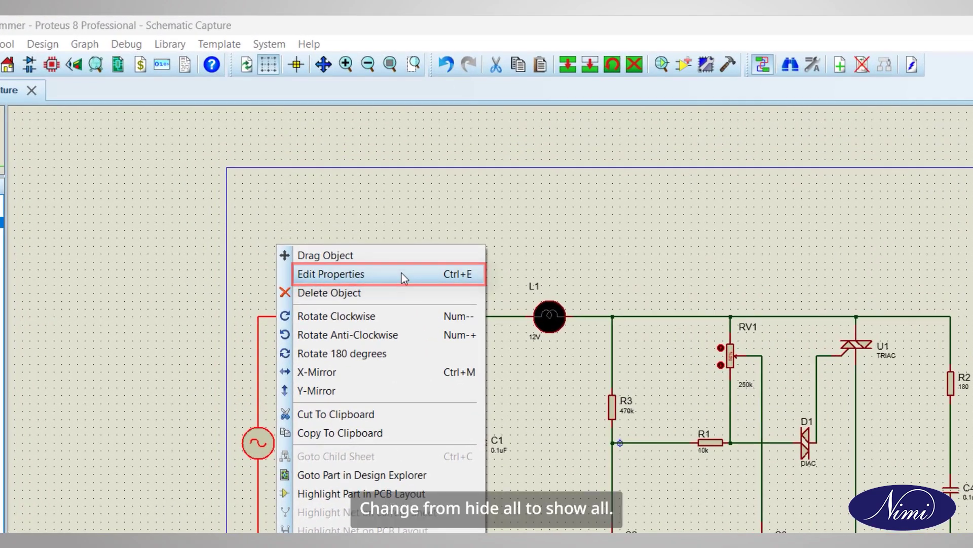
{"action": "left_click", "coordinate": [401, 272]}
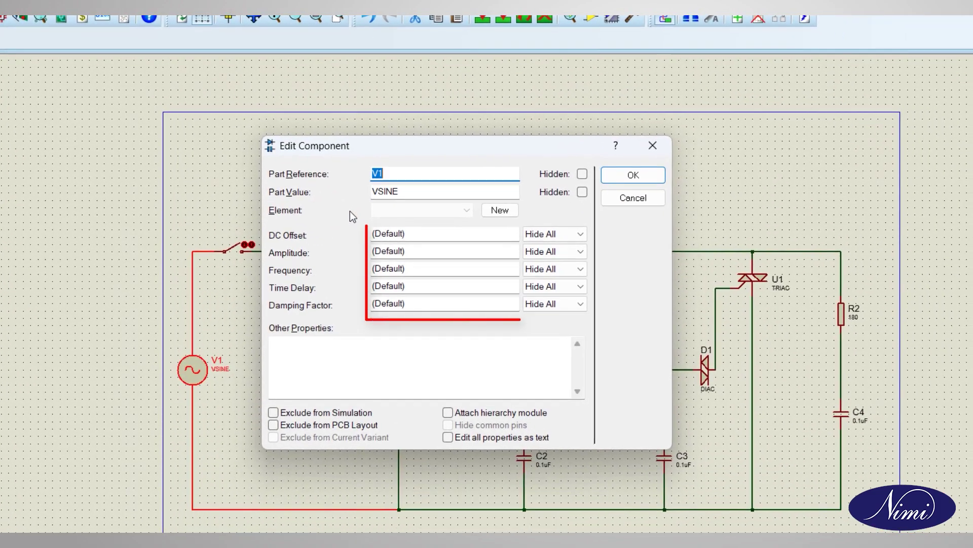
{"action": "left_click", "coordinate": [537, 234]}
{"action": "left_click", "coordinate": [541, 245]}
{"action": "left_click", "coordinate": [545, 251]}
{"action": "left_click", "coordinate": [542, 263]}
{"action": "left_click", "coordinate": [548, 268]}
{"action": "left_click", "coordinate": [541, 282]}
Step: Give source V1 a DC offset of 0, an amplitude of 230V and a frequency of 50Hz
{"action": "left_click", "coordinate": [467, 233]}
{"action": "type", "text": "0"}
{"action": "left_click", "coordinate": [459, 249]}
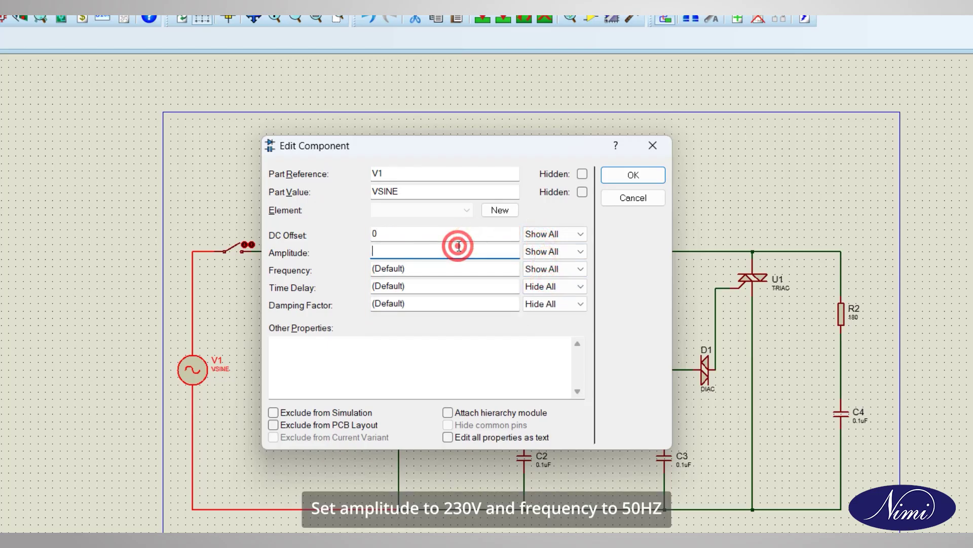
{"action": "type", "text": "230V"}
{"action": "left_click", "coordinate": [458, 267]}
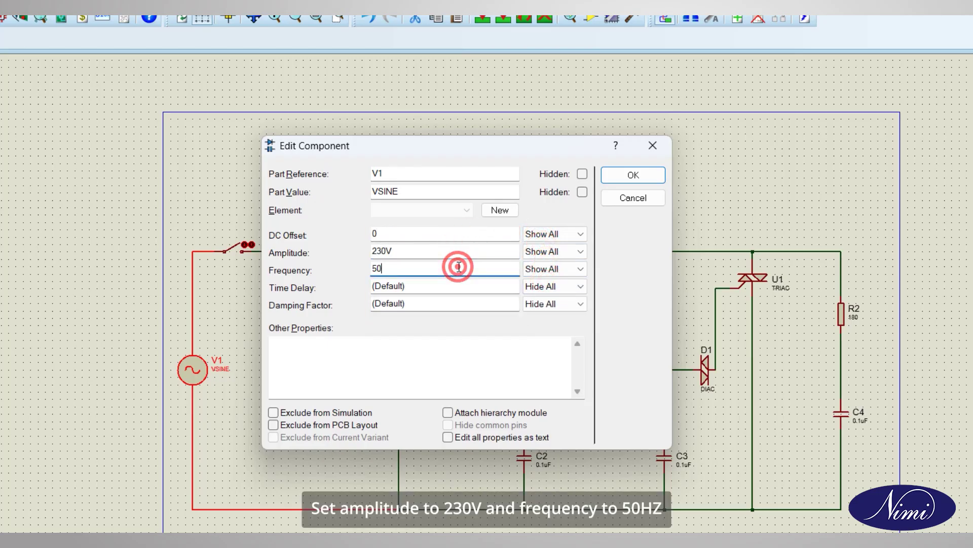
{"action": "type", "text": "50Hz"}
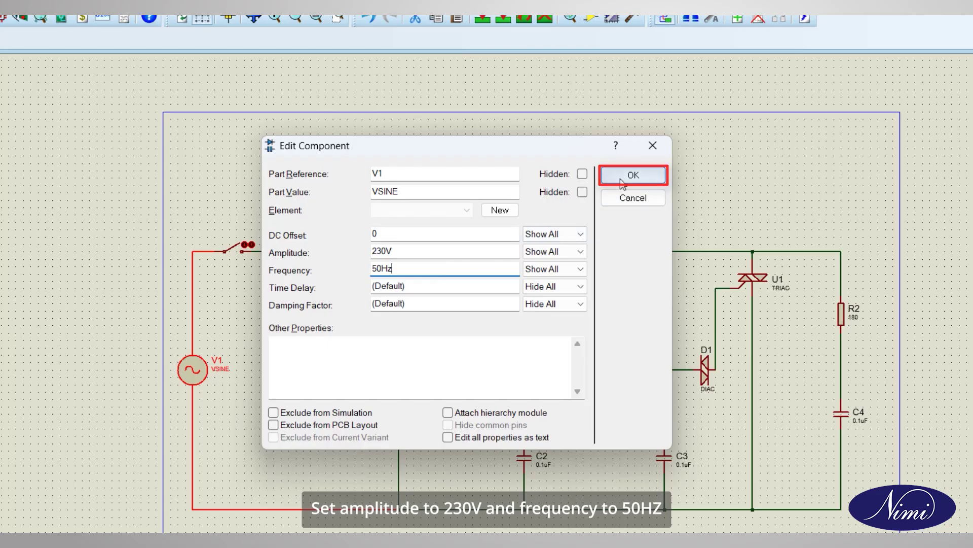
{"action": "left_click", "coordinate": [633, 175]}
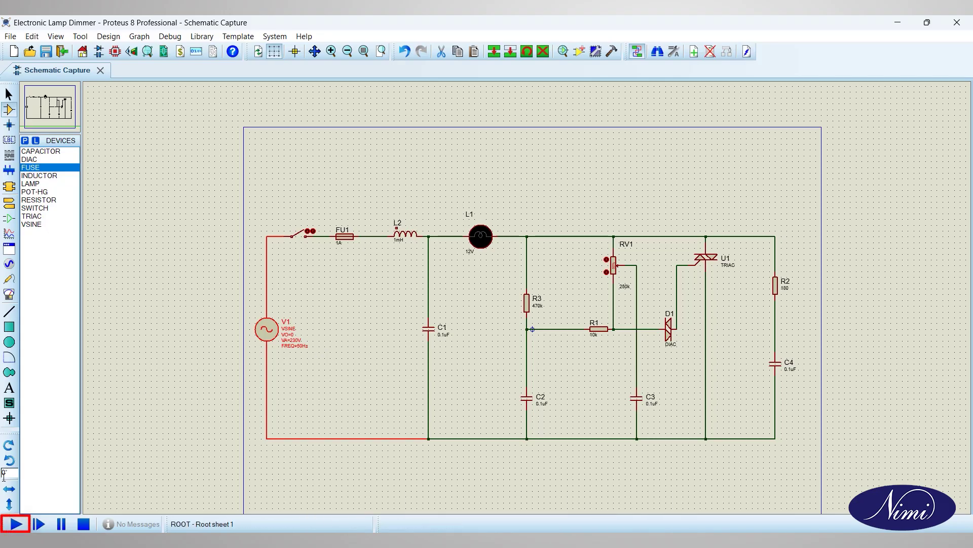
Step: Run the simulation and close the switch between source V1 and fuse FU1
{"action": "left_click", "coordinate": [44, 478]}
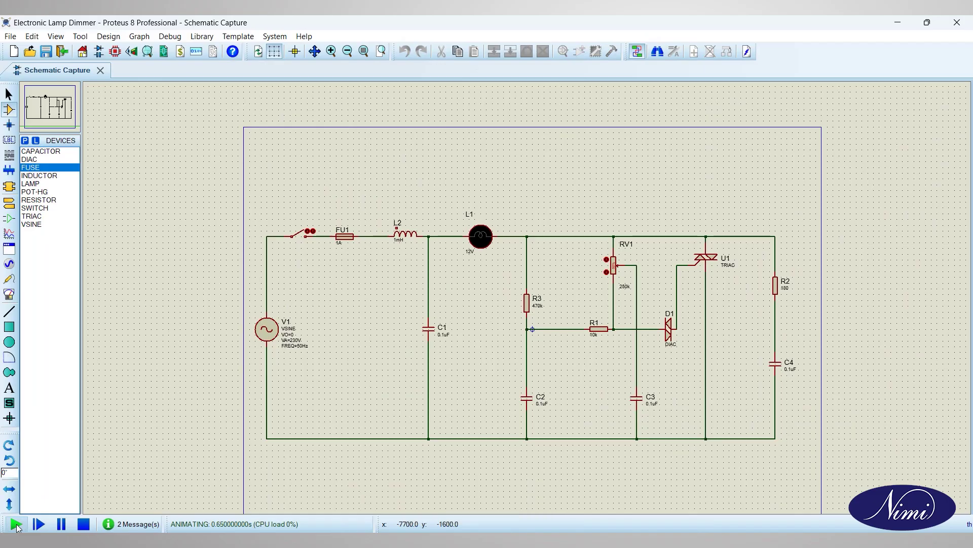
{"action": "left_click", "coordinate": [296, 237]}
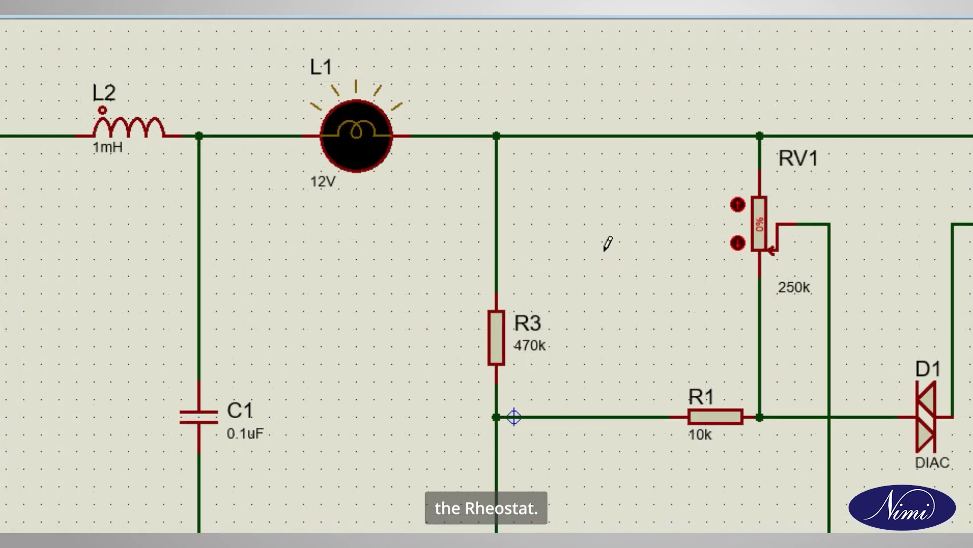
Step: Raise potentiometer RV1 step by step to 100% in the running simulation to test the lamp's brightness
{"action": "left_click", "coordinate": [738, 204]}
{"action": "left_click", "coordinate": [738, 204]}
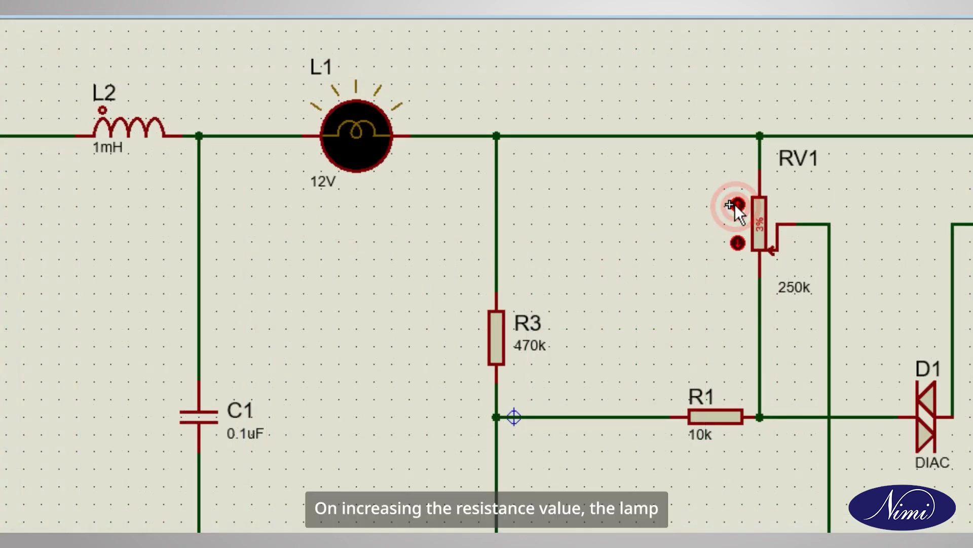
{"action": "left_click", "coordinate": [737, 205]}
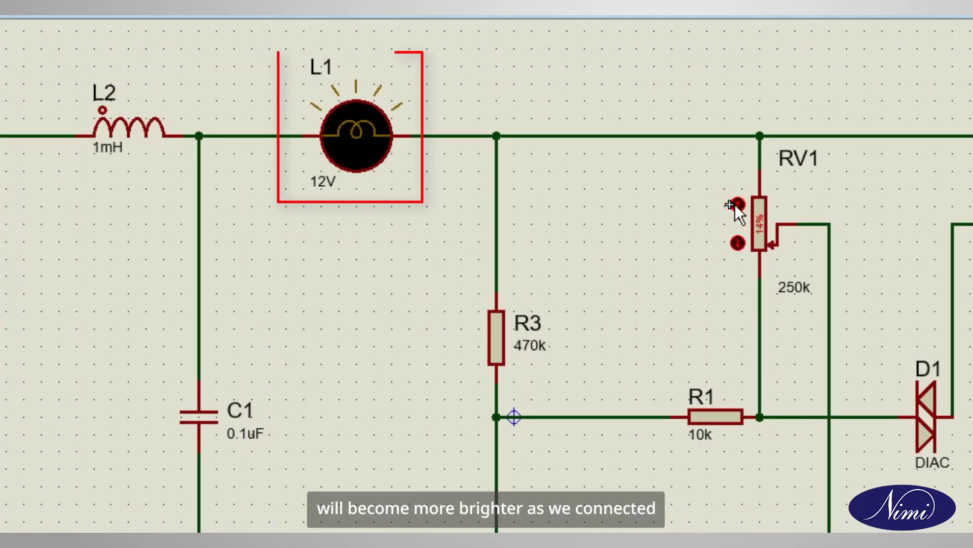
{"action": "left_click", "coordinate": [737, 204]}
{"action": "left_click", "coordinate": [737, 204]}
{"action": "left_click", "coordinate": [737, 204]}
{"action": "left_click", "coordinate": [738, 204]}
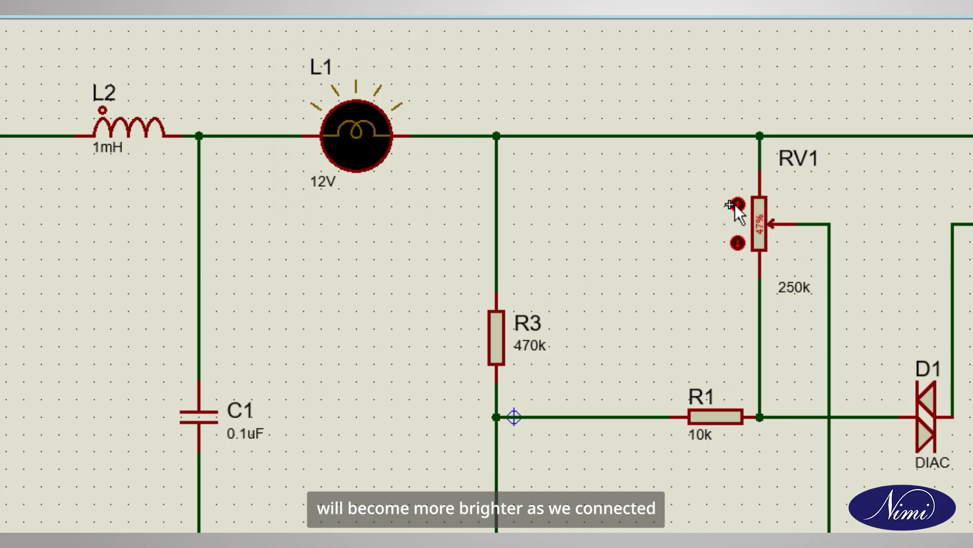
{"action": "left_click", "coordinate": [737, 205]}
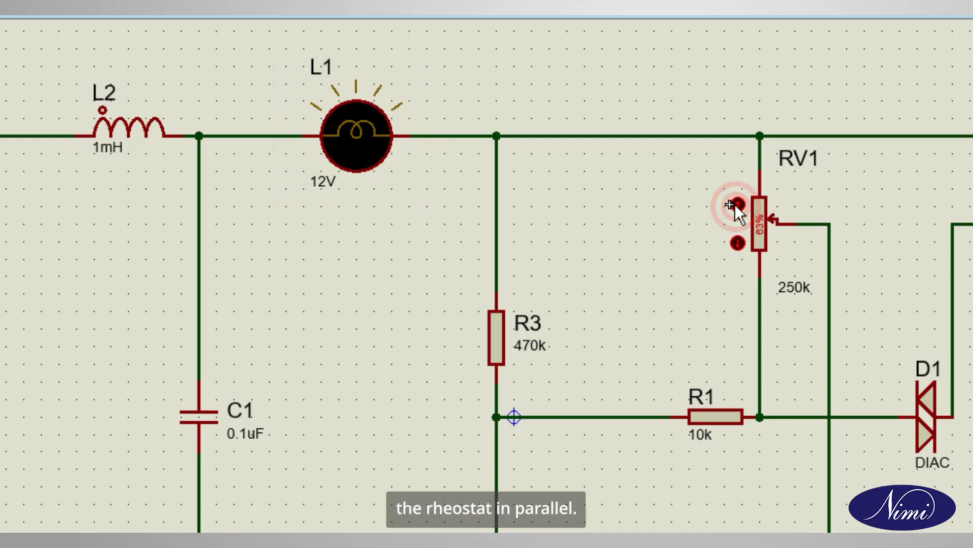
{"action": "left_click", "coordinate": [737, 205]}
{"action": "left_click", "coordinate": [737, 204]}
{"action": "left_click", "coordinate": [737, 205]}
{"action": "left_click", "coordinate": [738, 204]}
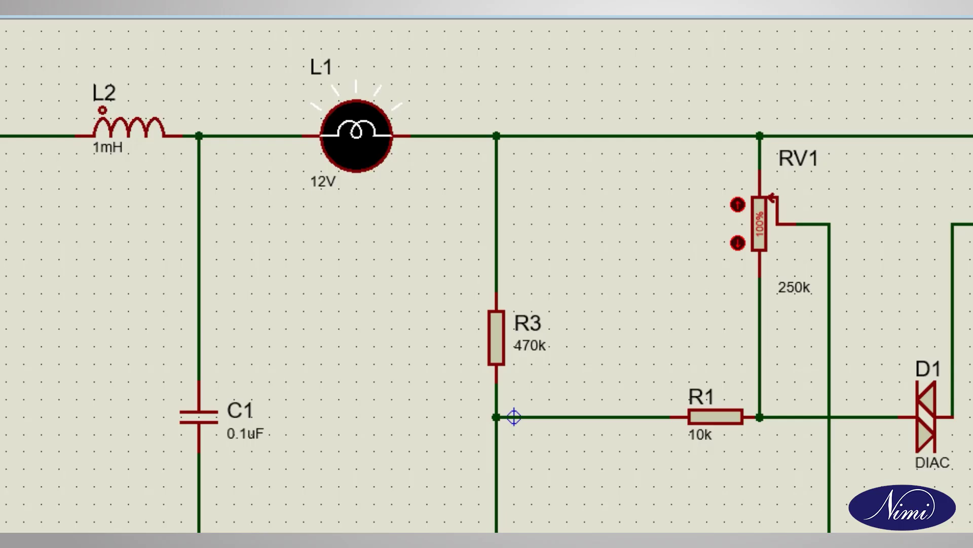